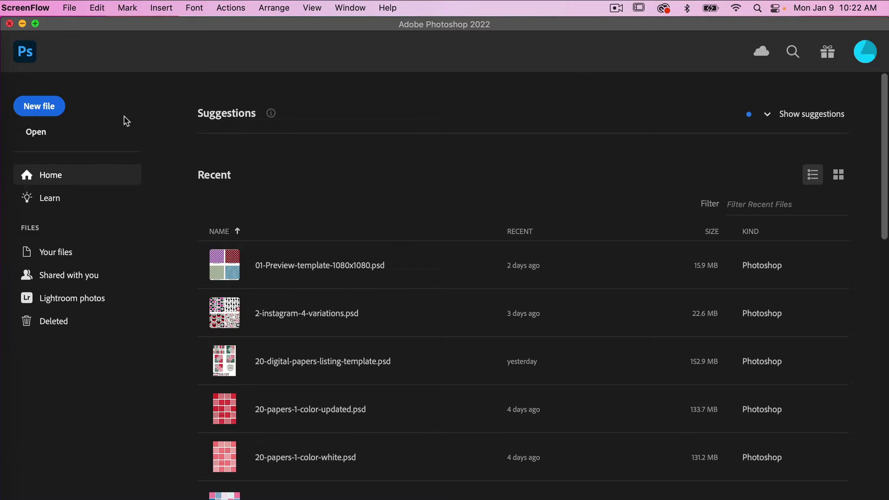
Create a new transparent 1200 × 1200 px, 300 ppi document from the Recent presets.
click(50, 106)
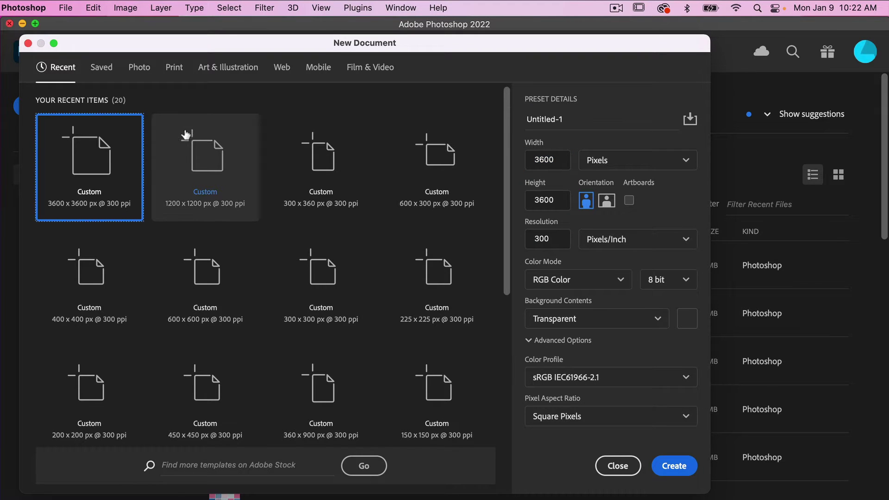
click(205, 167)
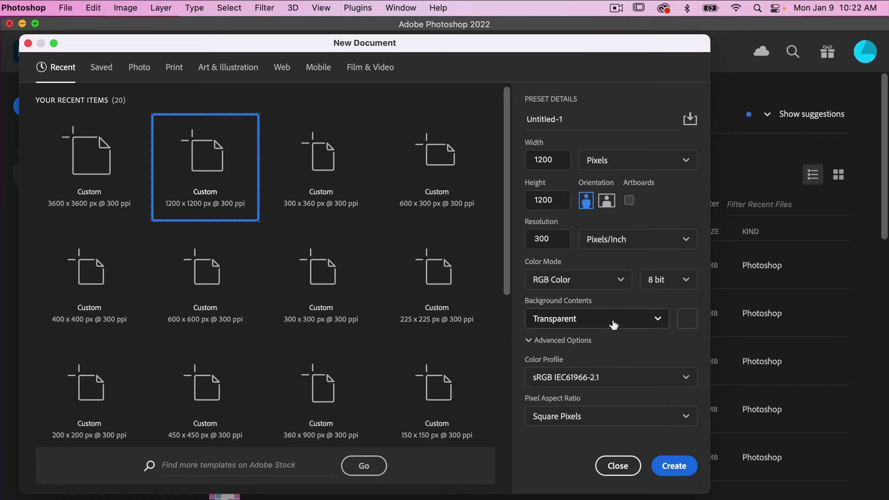
click(673, 465)
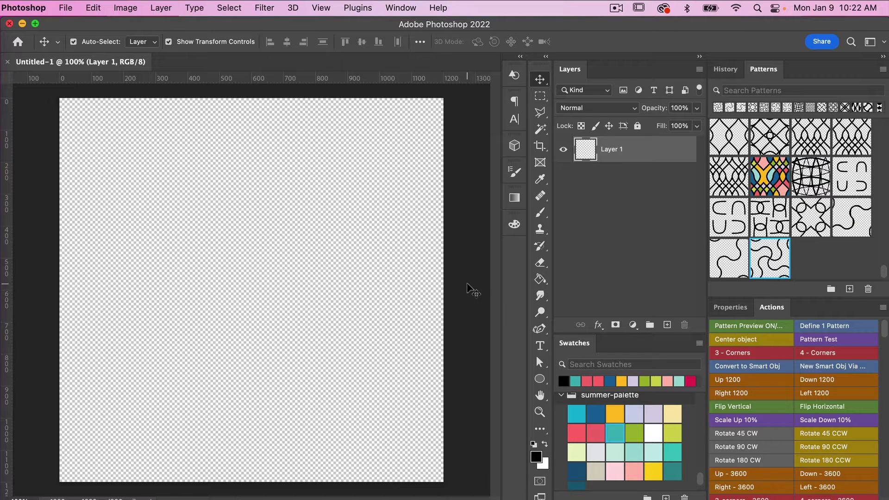
Add a new guide layout of 4 columns and 4 rows in cyan.
click(321, 8)
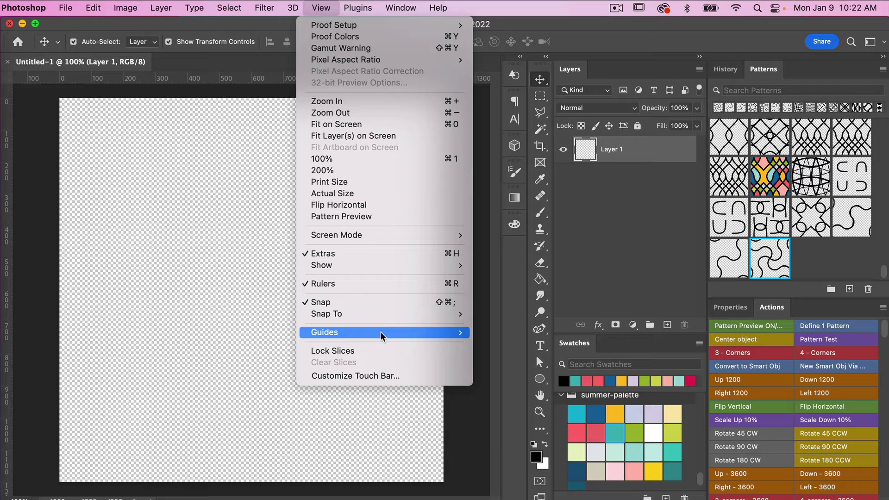
mouse_move(379, 333)
click(518, 413)
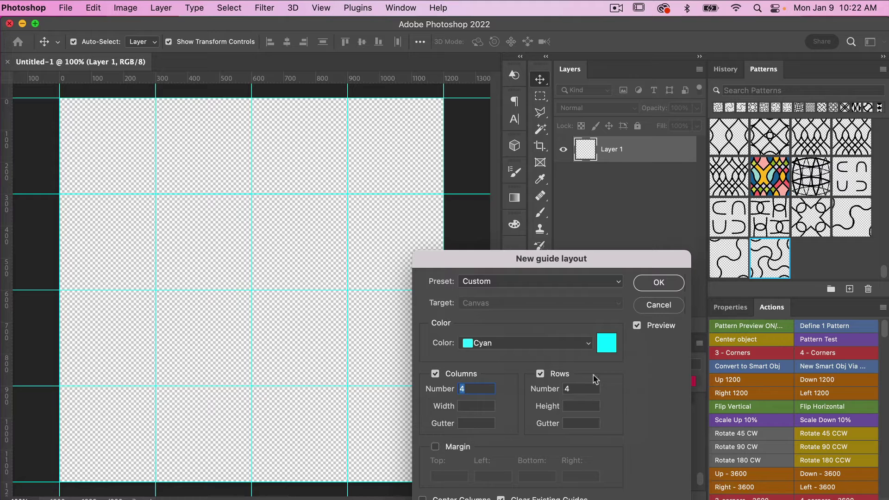
click(670, 280)
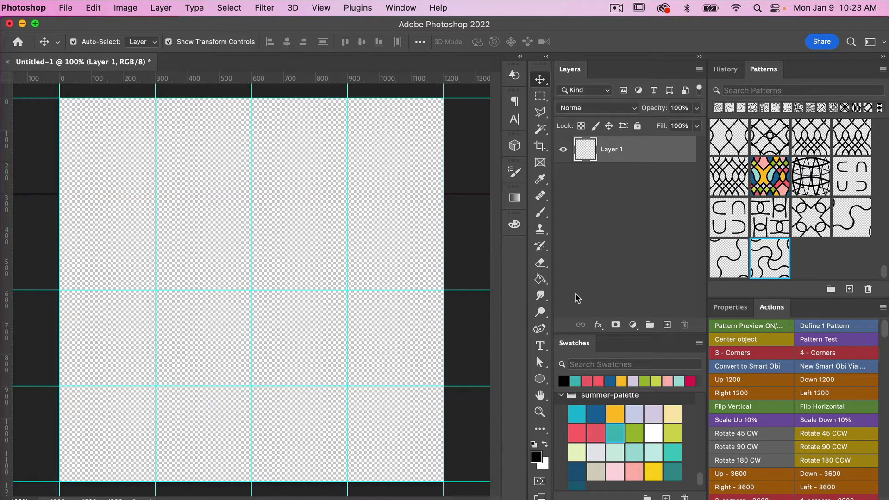
With the Pen Tool, draw a five-anchor stepped path on guide crossings through the canvas centre.
click(542, 328)
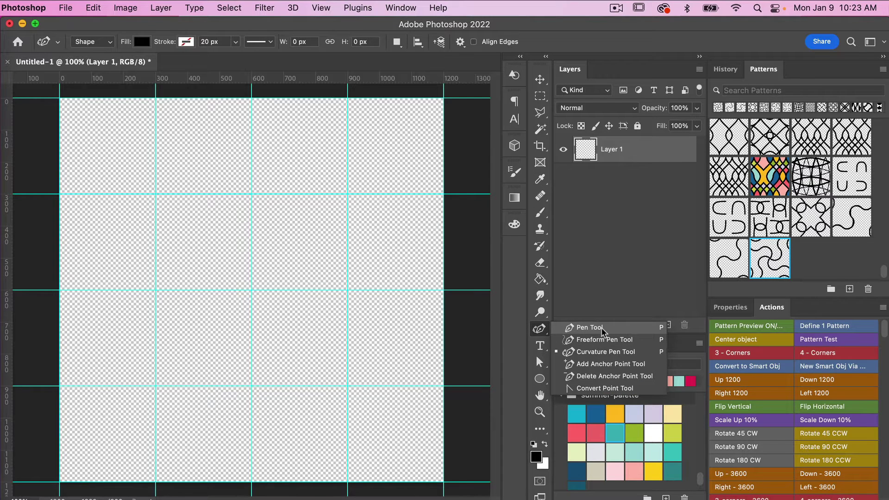
click(624, 330)
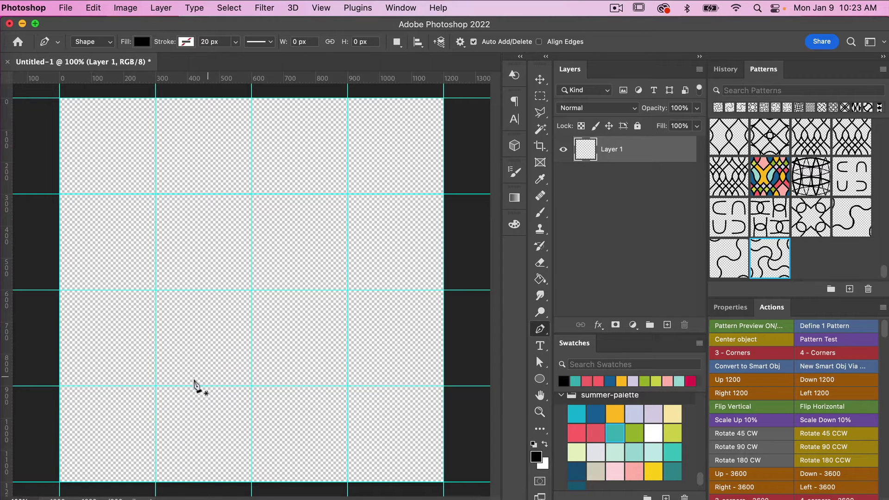
click(155, 385)
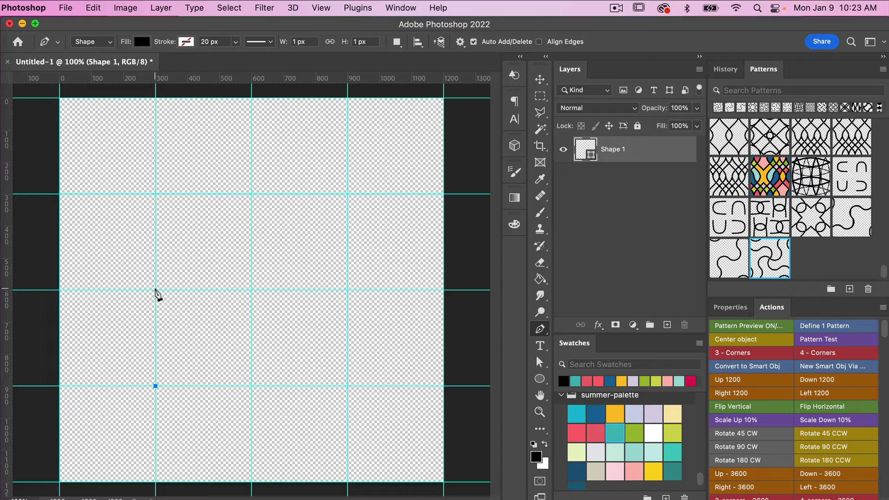
click(156, 290)
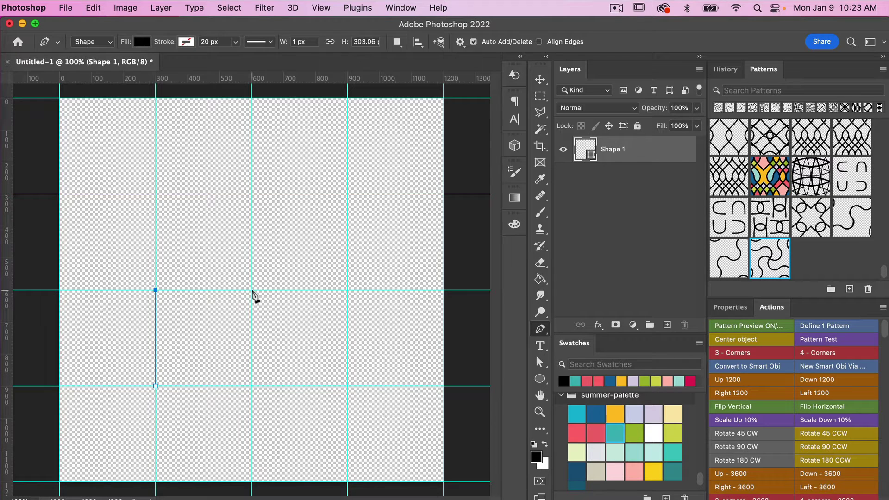
click(252, 290)
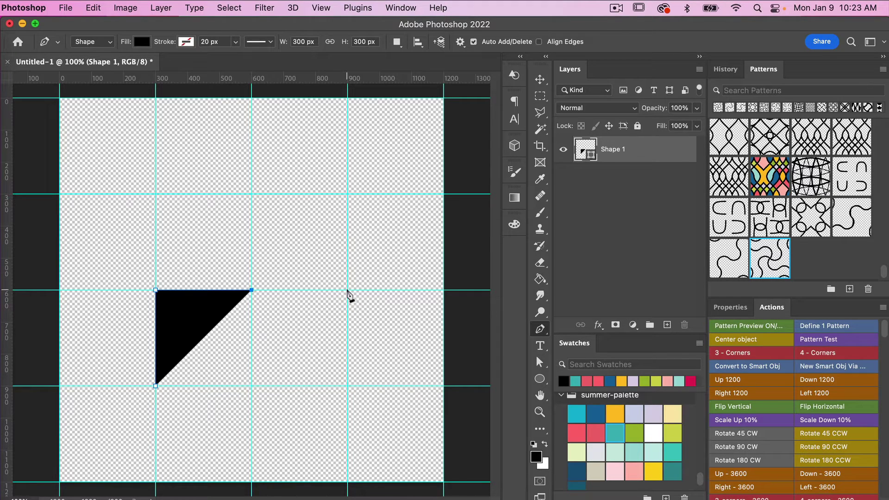
click(347, 290)
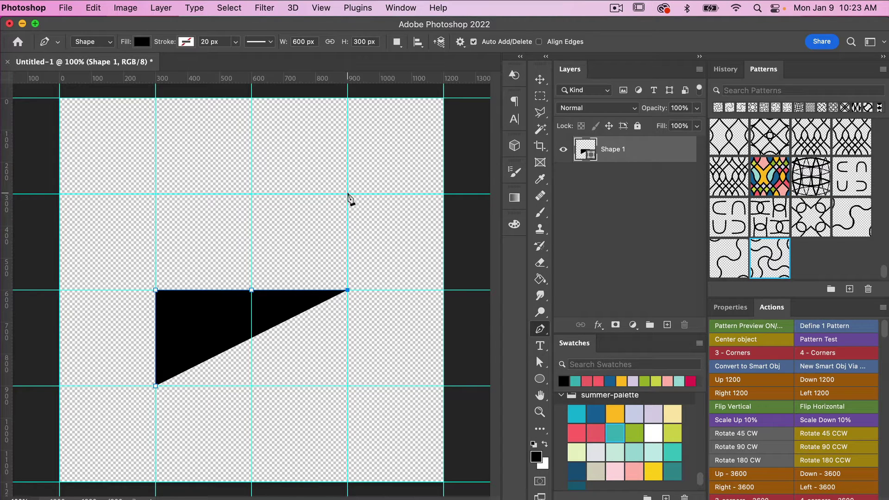
click(348, 194)
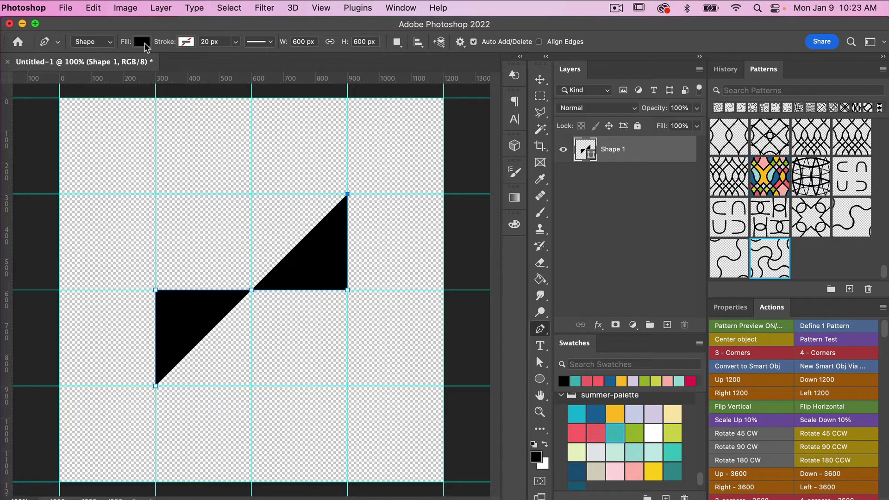
Give Shape 1 no fill and a 40 px black stroke.
click(141, 42)
click(67, 67)
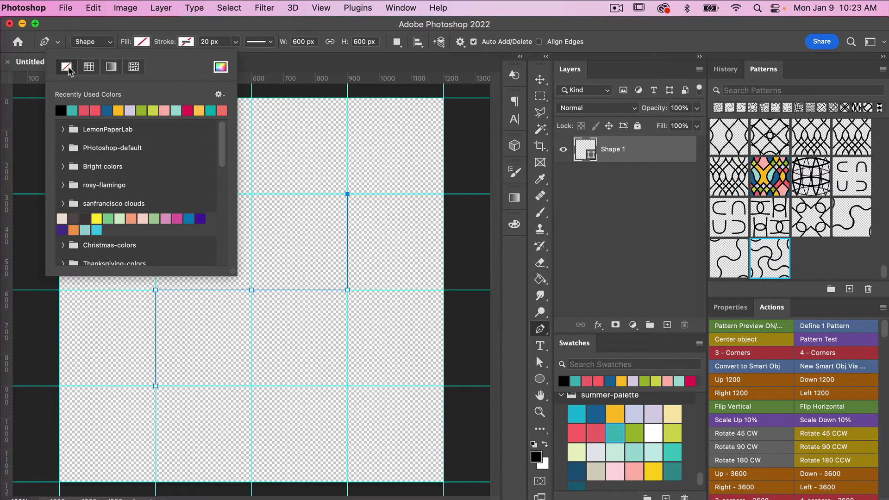
click(186, 42)
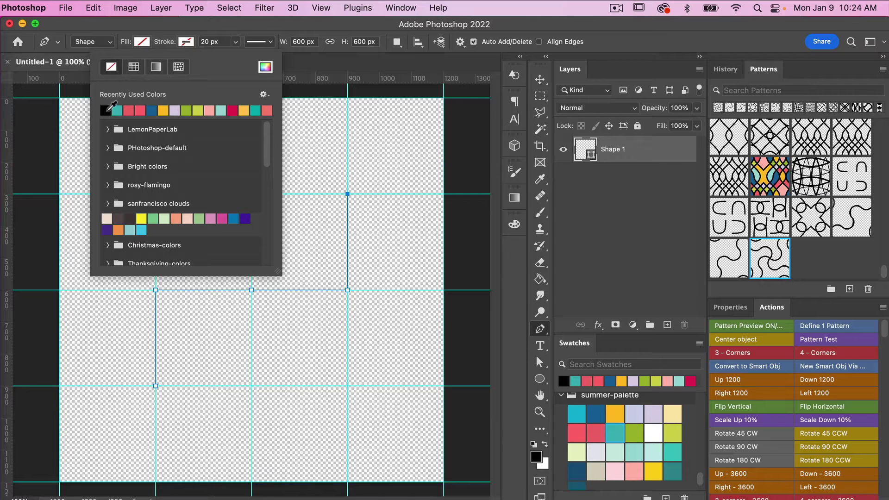
click(105, 110)
click(218, 42)
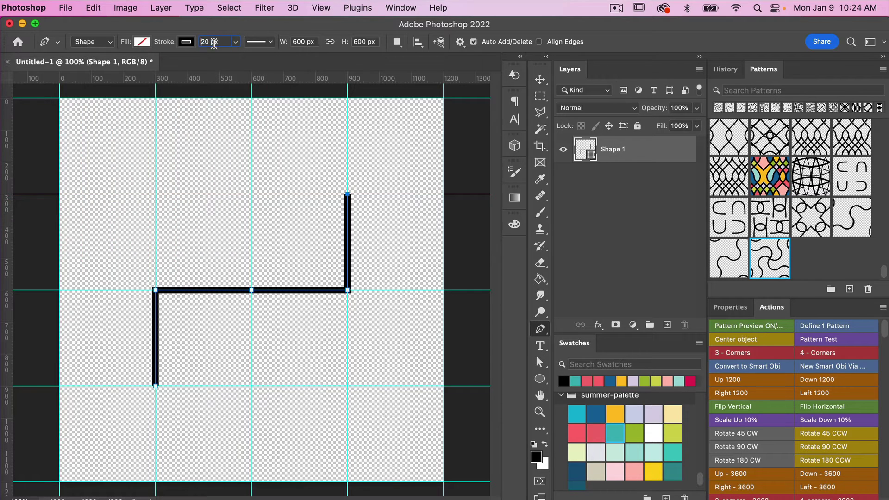
click(218, 43)
text(40)
key(Return)
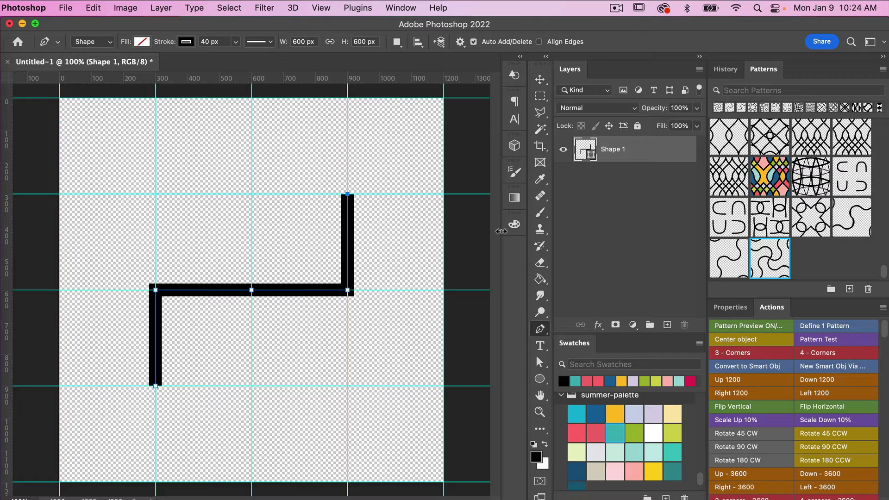
Smooth the left and right corner anchors with the Curvature Pen, undoing a stray added point.
right_click(543, 332)
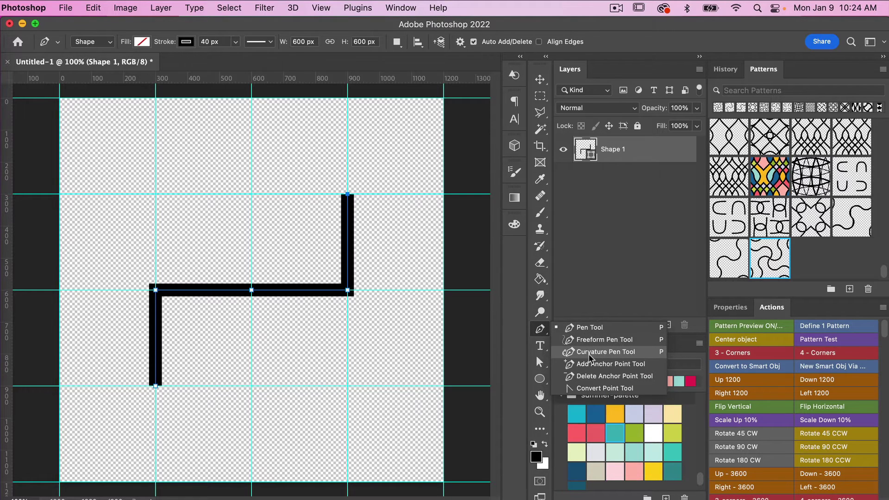
click(640, 354)
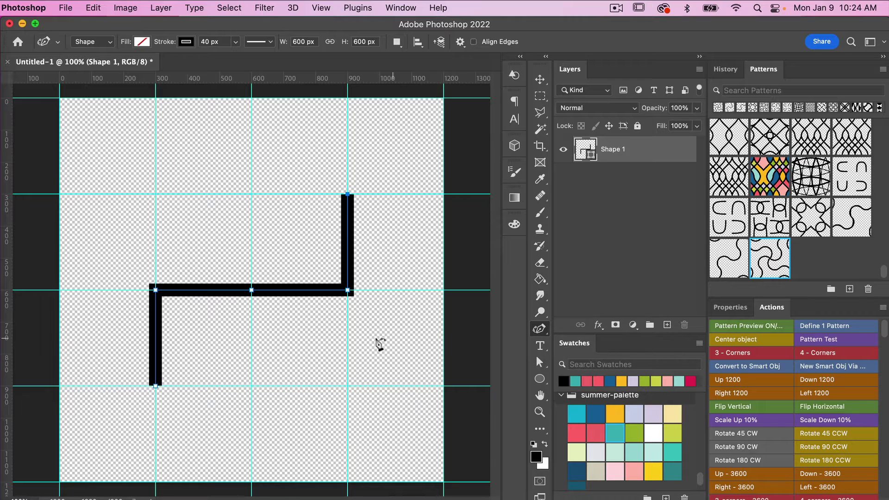
click(155, 290)
double_click(155, 290)
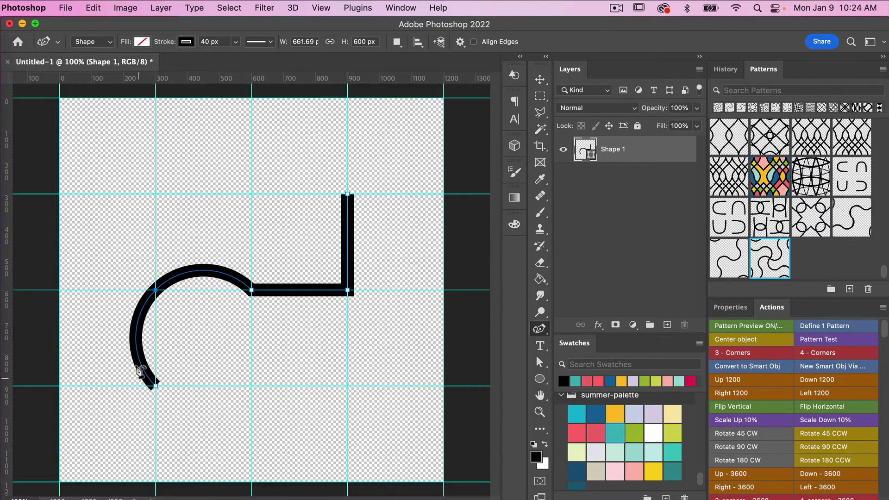
double_click(348, 291)
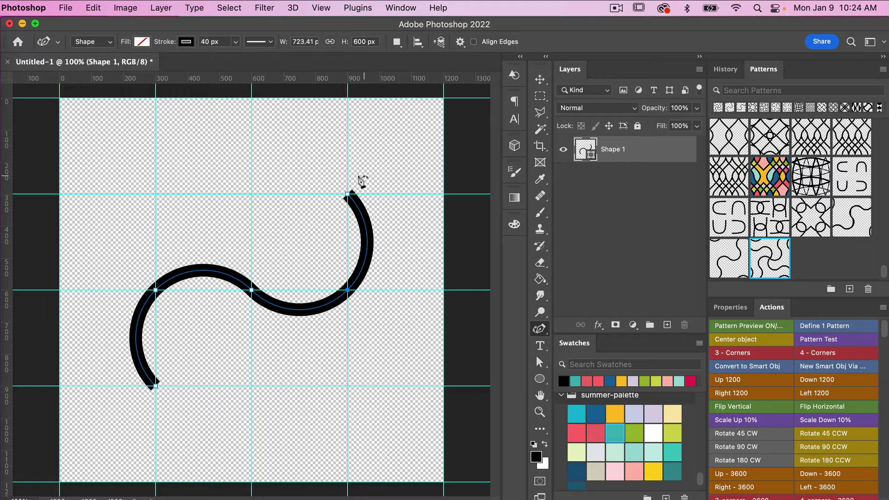
click(358, 276)
key(super+z)
Duplicate the curve layer and move the copy to X 1200 px, Y 0 px.
click(540, 79)
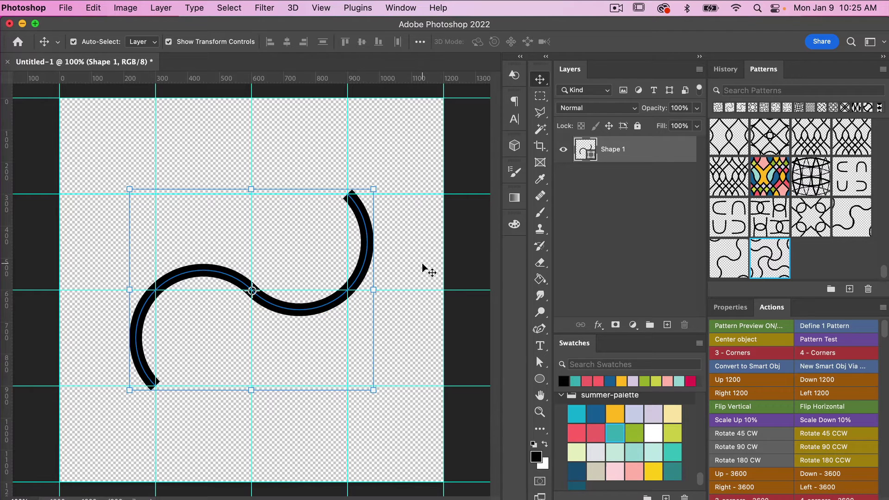
key(super+j)
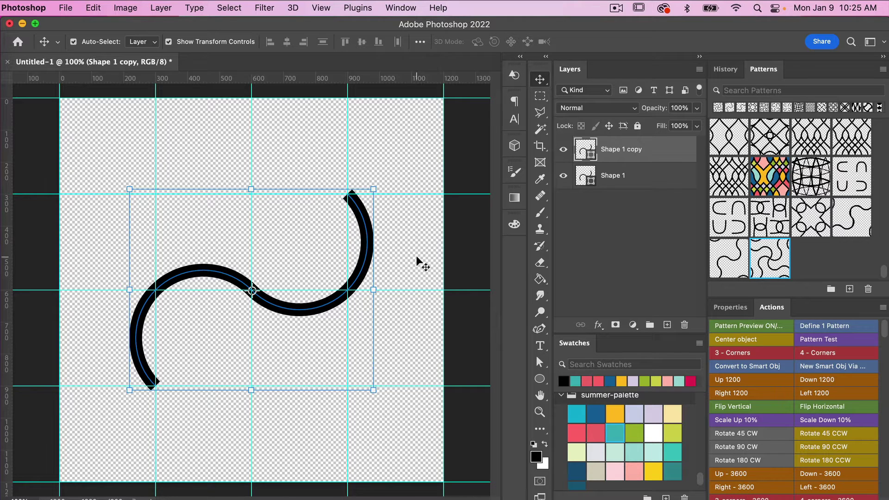
key(super+t)
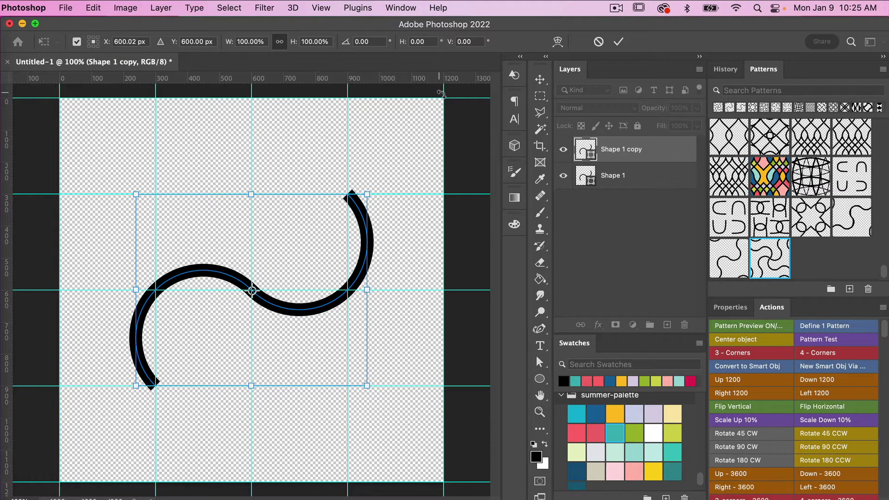
click(120, 41)
text(1200)
click(194, 41)
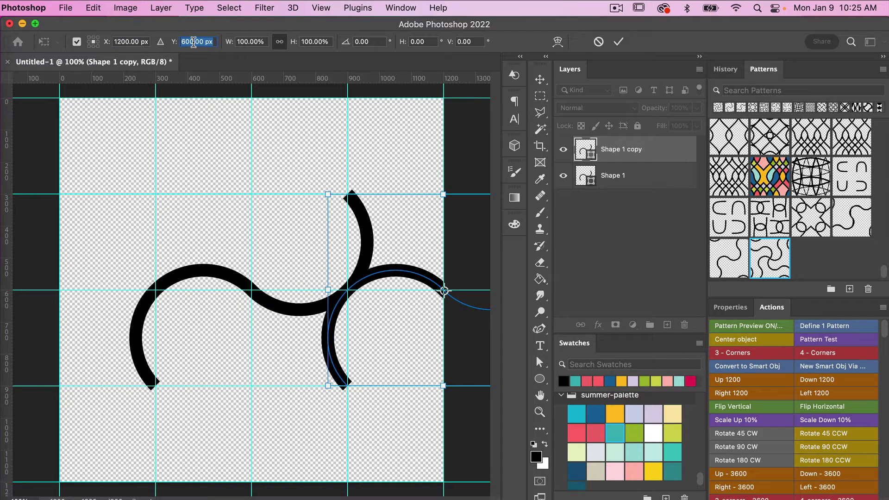
text(0)
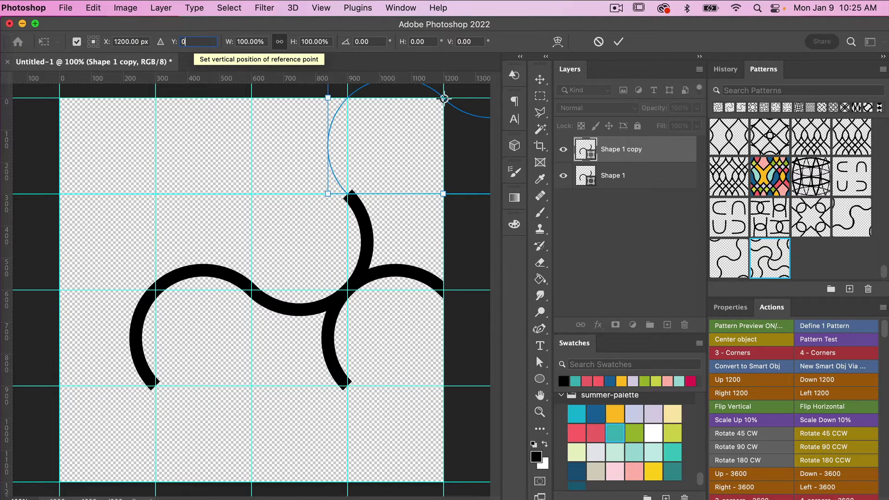
click(618, 43)
Duplicate Shape 1 again and place the new copy at X 0 px, Y 1200 px.
click(592, 180)
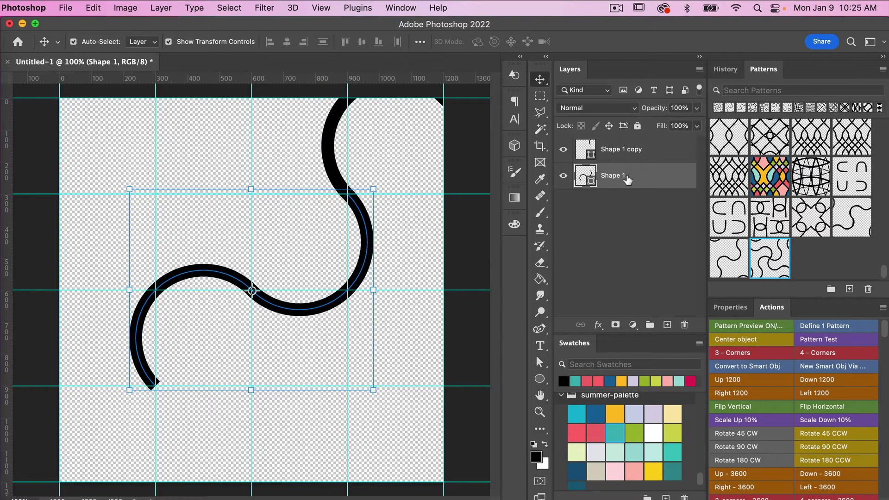
key(super+j)
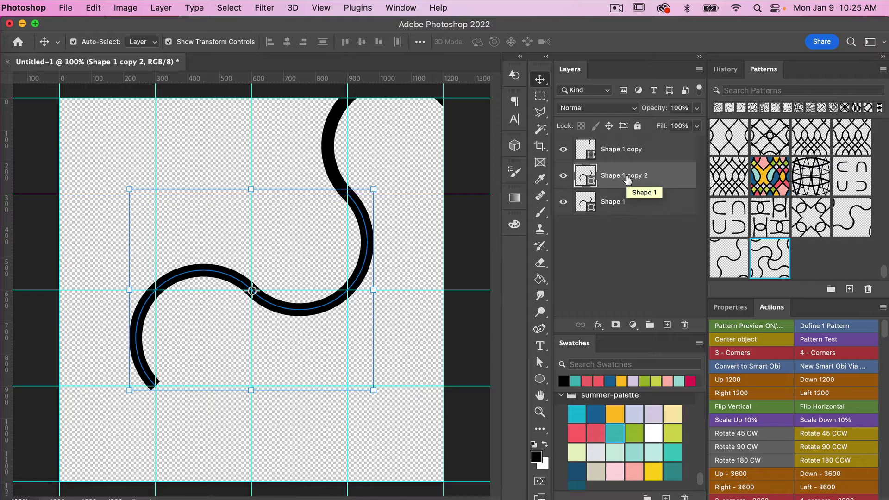
key(super+t)
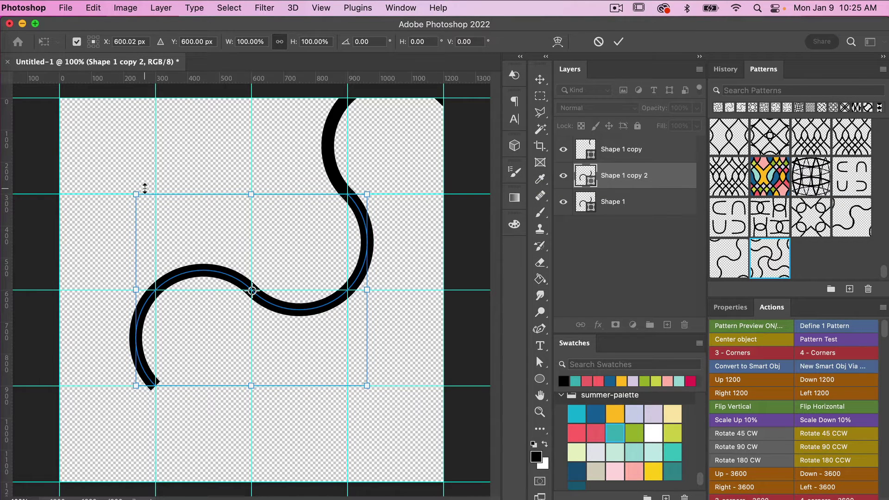
click(125, 42)
text(0)
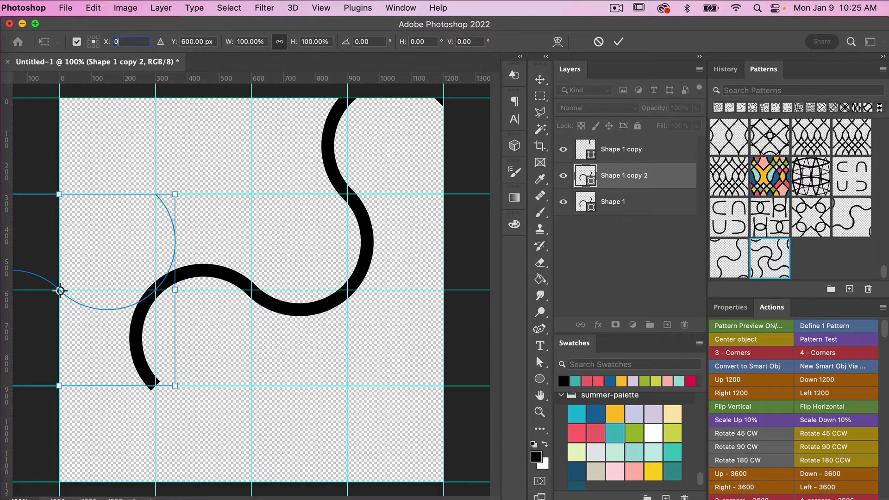
click(200, 41)
text(1200)
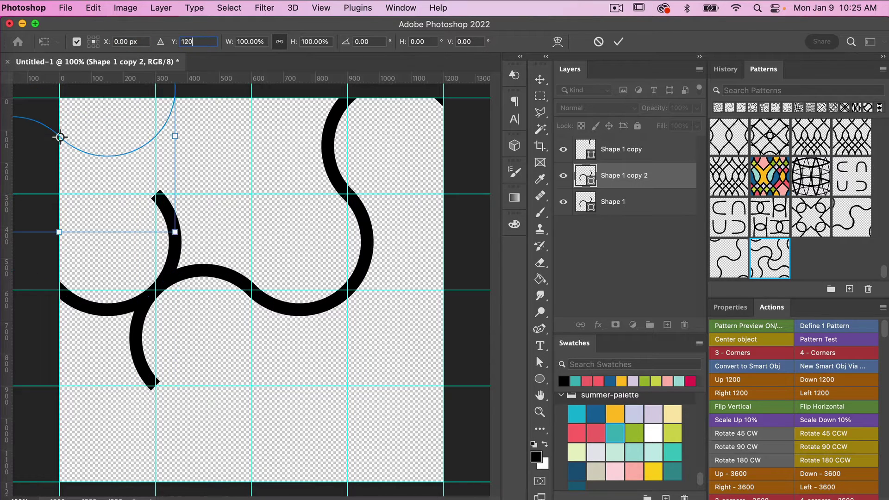
click(618, 42)
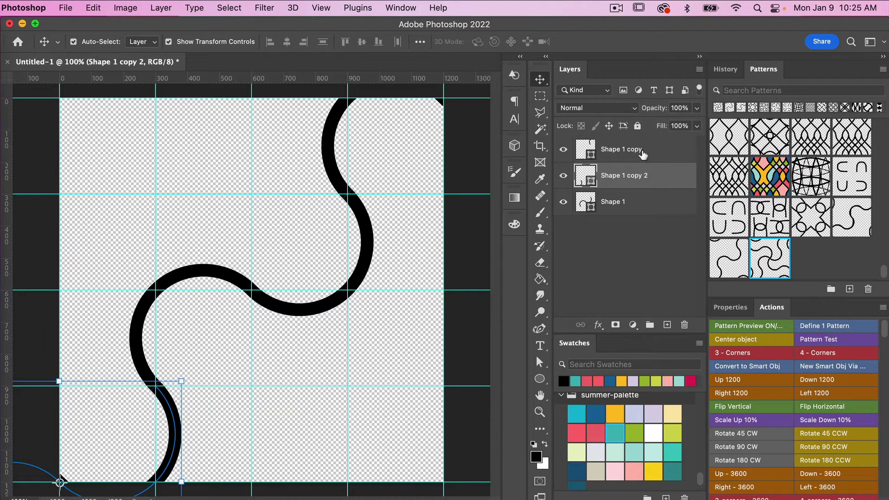
Select Shape 1 copy through Shape 1 and convert all three to one smart object.
click(657, 151)
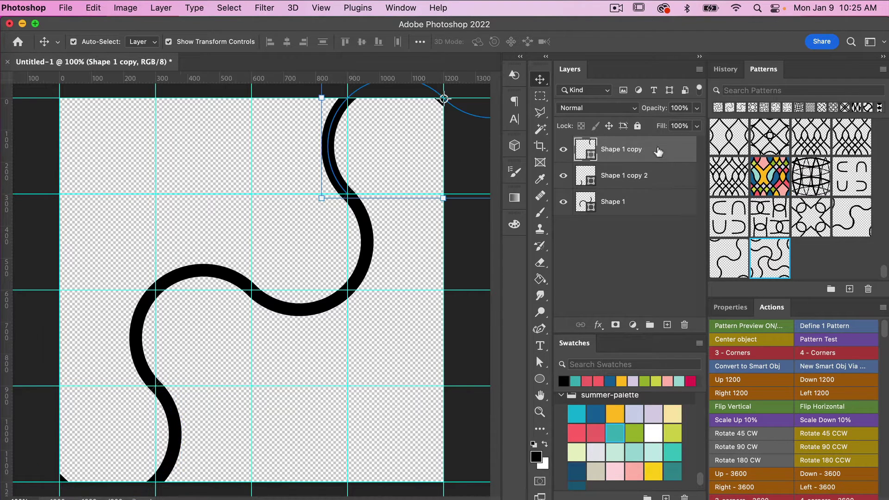
shift+click(658, 208)
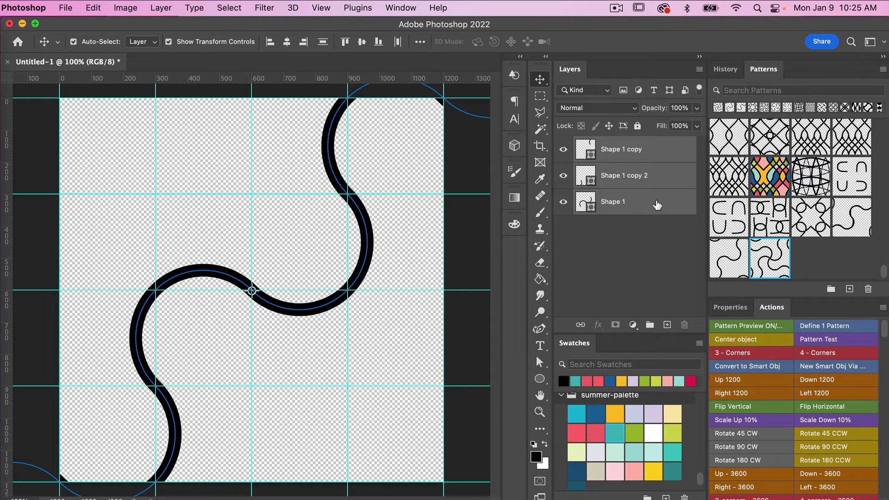
right_click(657, 205)
click(694, 418)
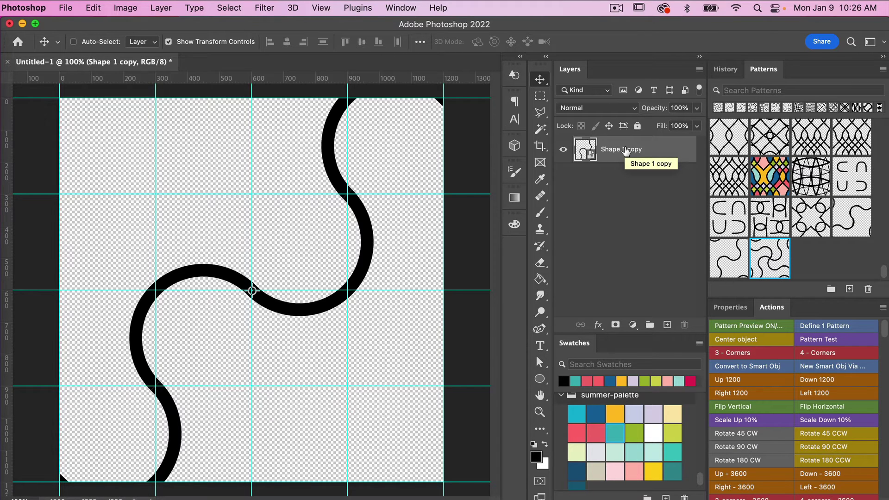
Duplicate the smart object as Shape 1 copy 2 and shift it +1200 px down.
key(super+j)
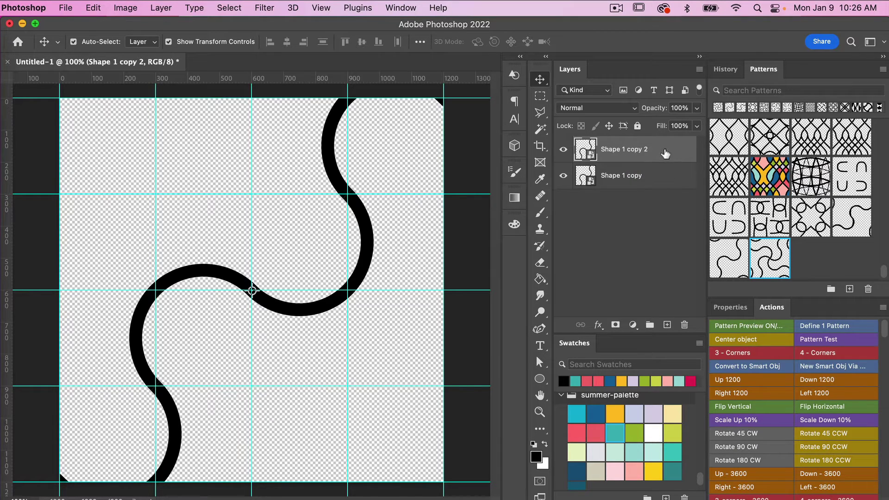
key(super+t)
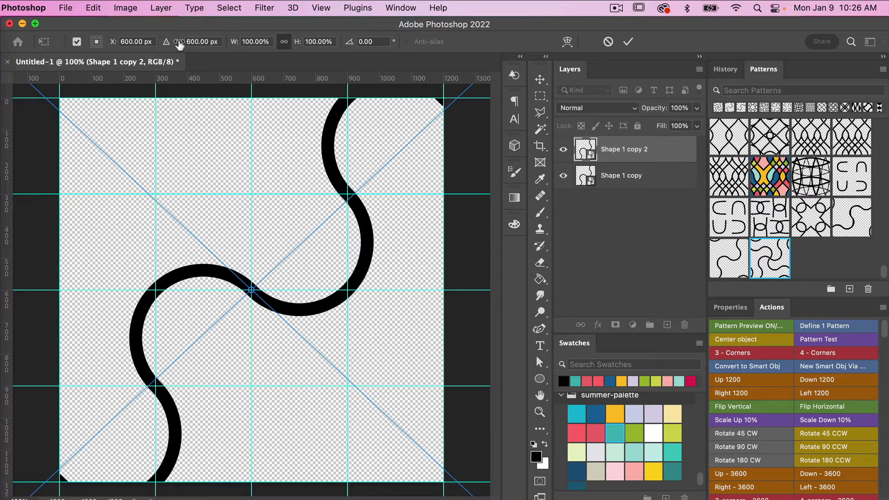
click(210, 42)
click(211, 42)
text(+1200)
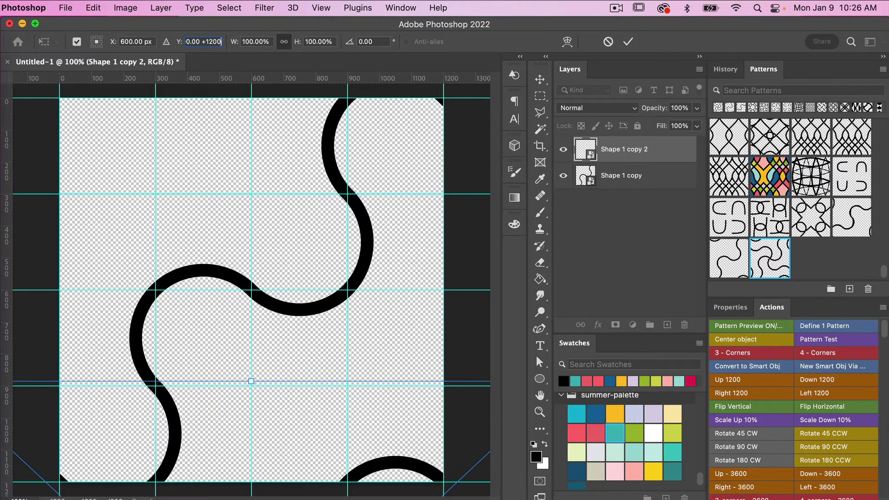
click(626, 42)
click(622, 177)
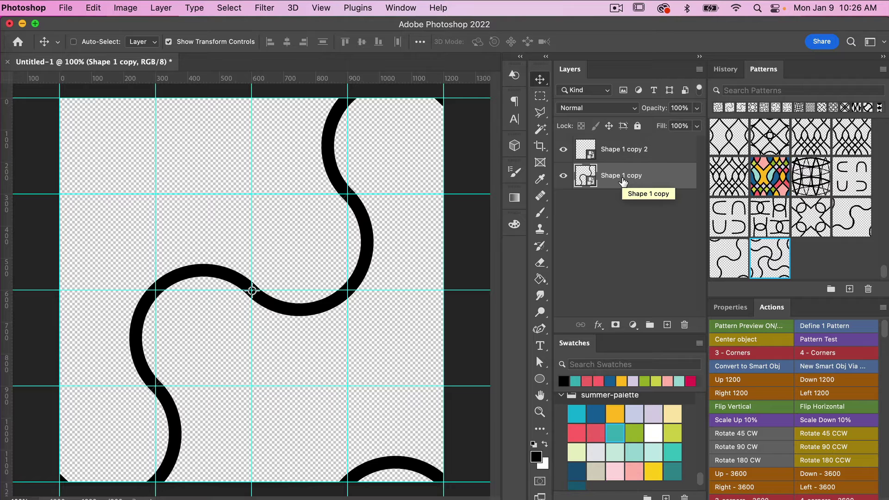
Duplicate Shape 1 copy as Shape 1 copy 3, shift it 1200 px left, then deselect layers.
key(super+j)
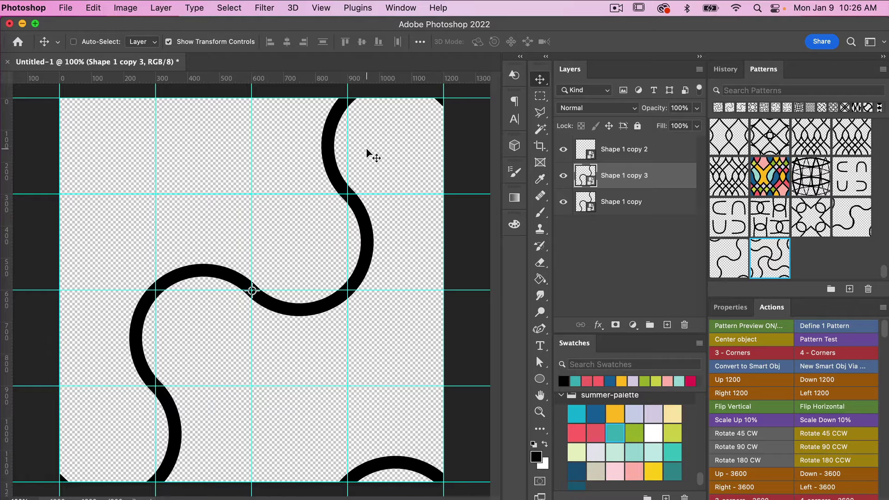
key(super+t)
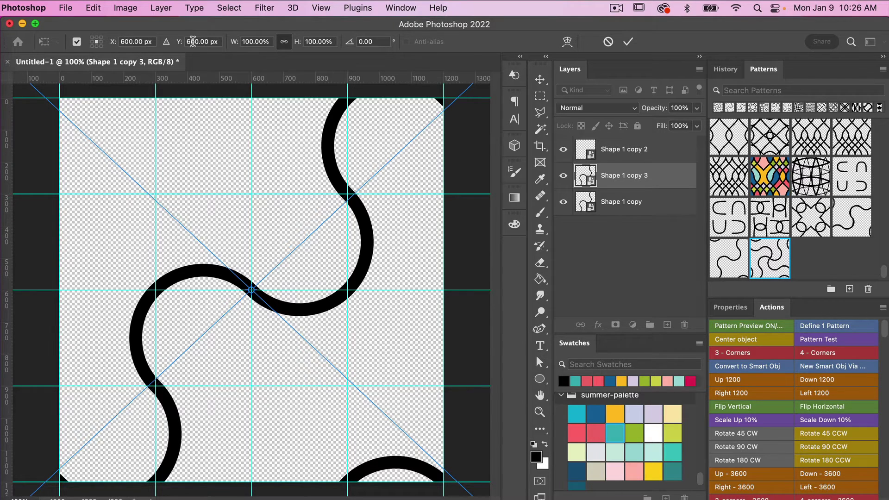
click(144, 42)
click(143, 41)
key(Right)
text(-1200)
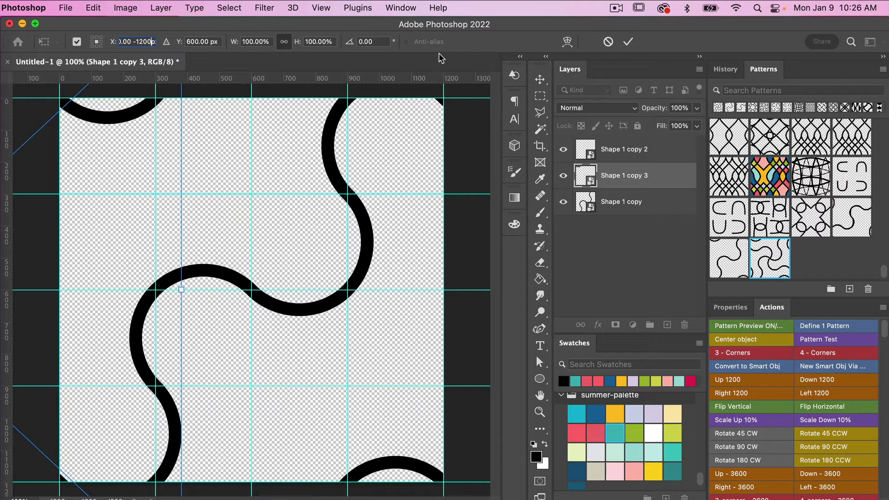
click(628, 43)
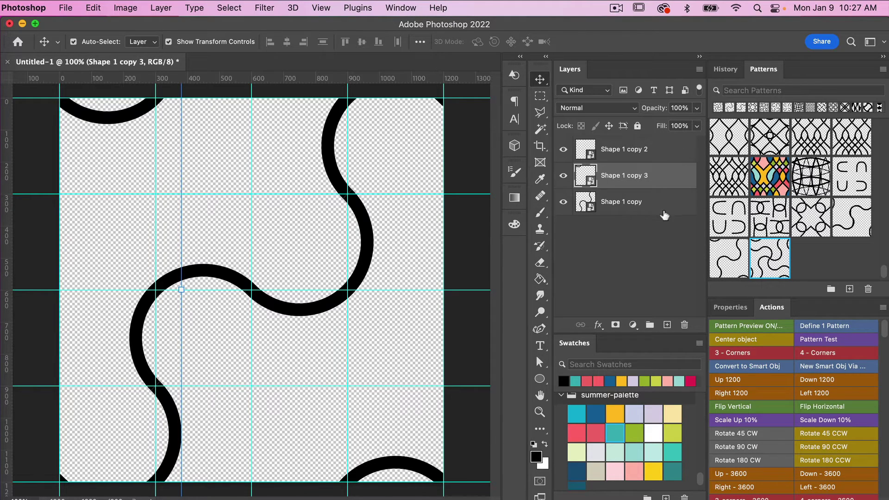
click(602, 241)
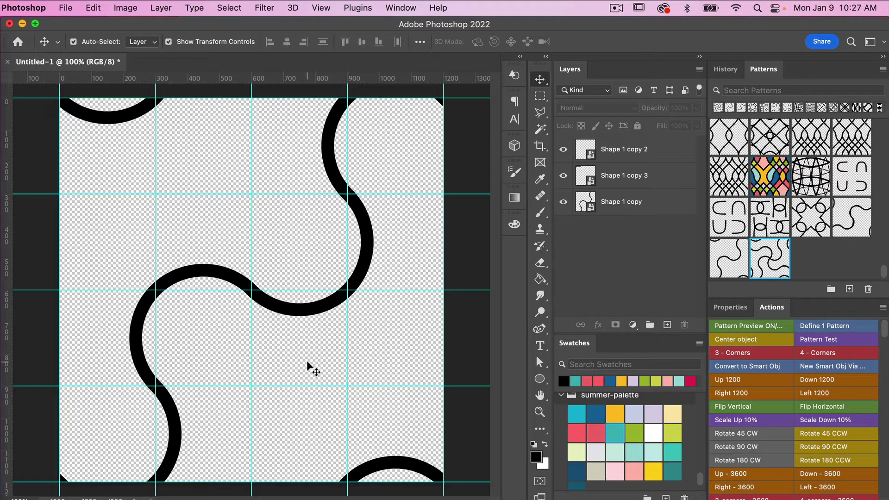
Define the curve tile as a new pattern and keep the default name, Pattern 3429.
click(93, 8)
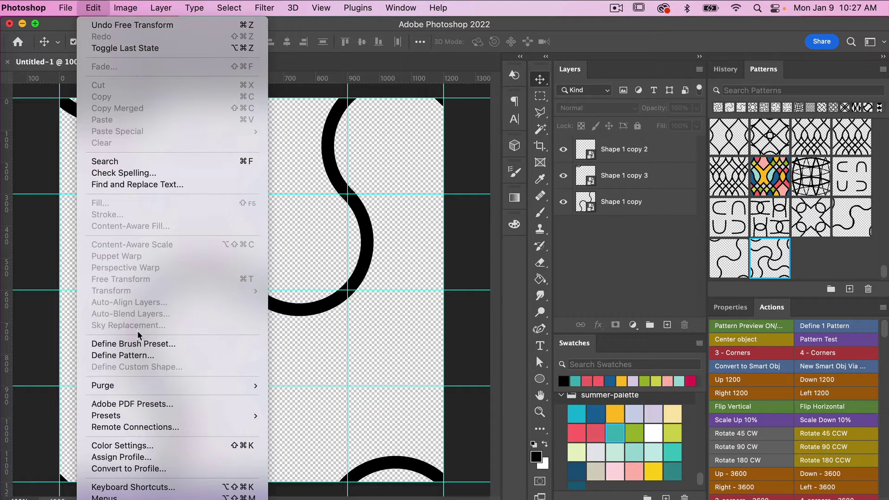
click(130, 355)
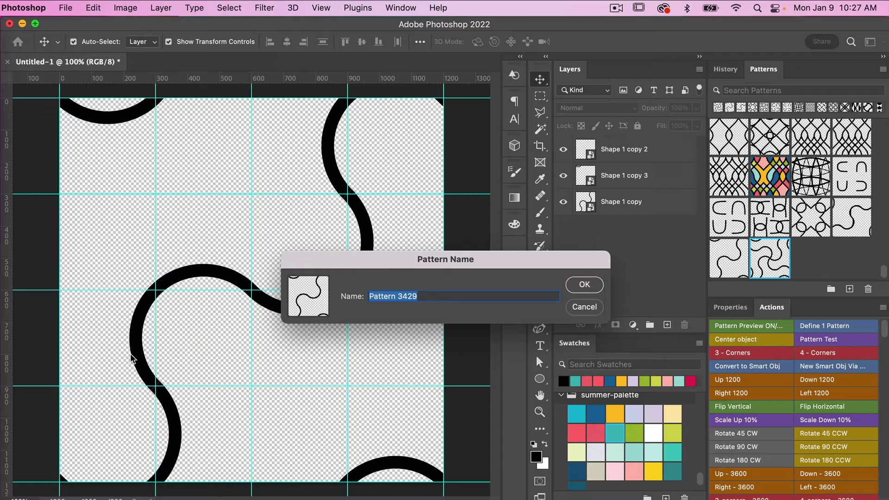
click(589, 287)
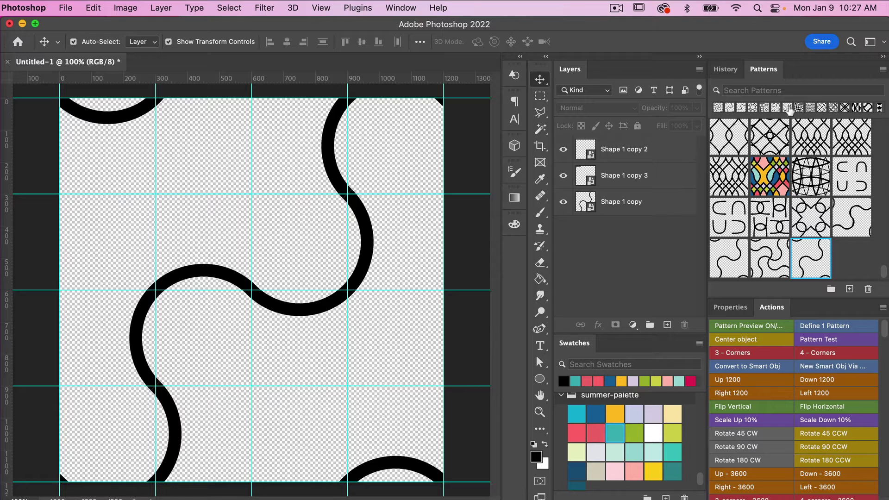
click(399, 8)
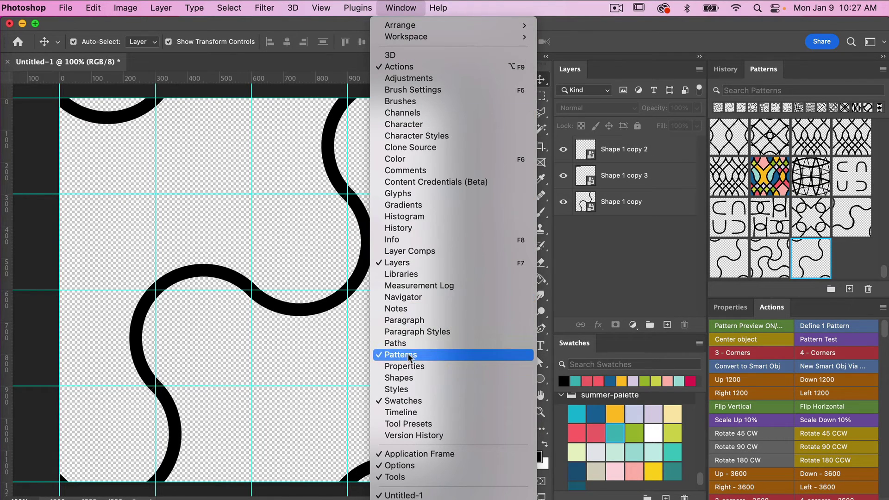
click(844, 258)
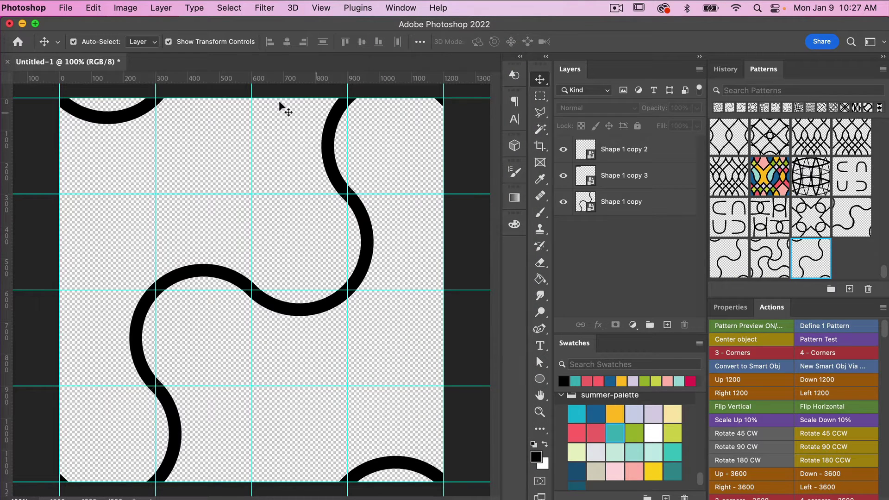
Create a new 3600 × 3600 px document and run the Pattern Test action on it.
click(65, 8)
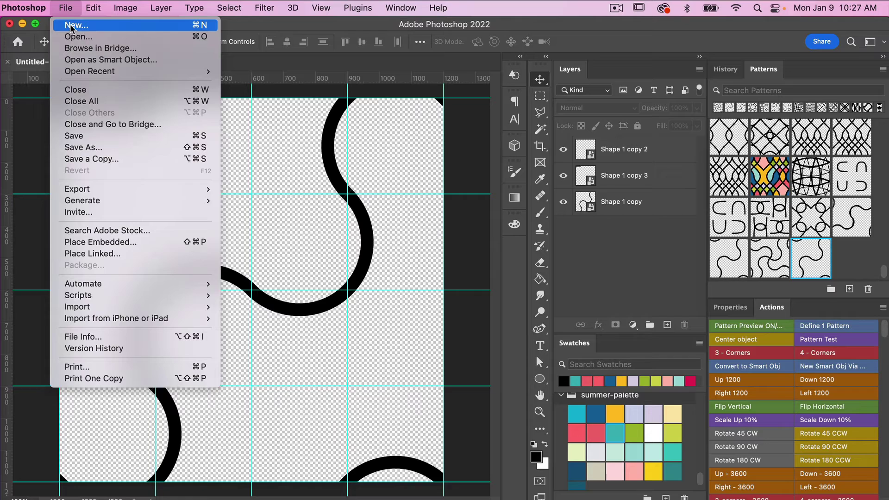
click(70, 24)
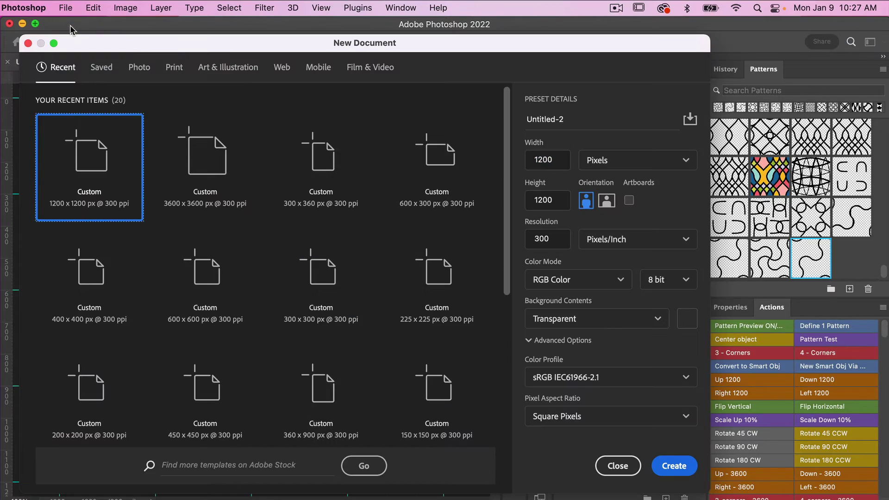
click(217, 162)
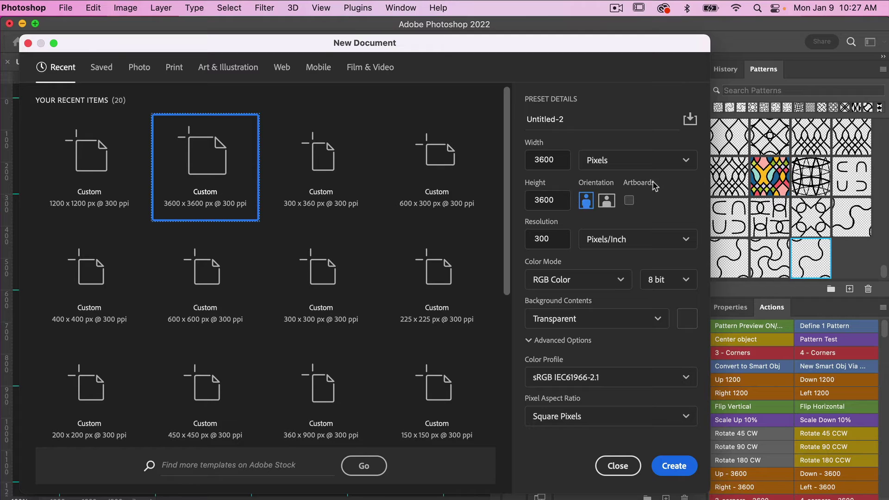
click(673, 466)
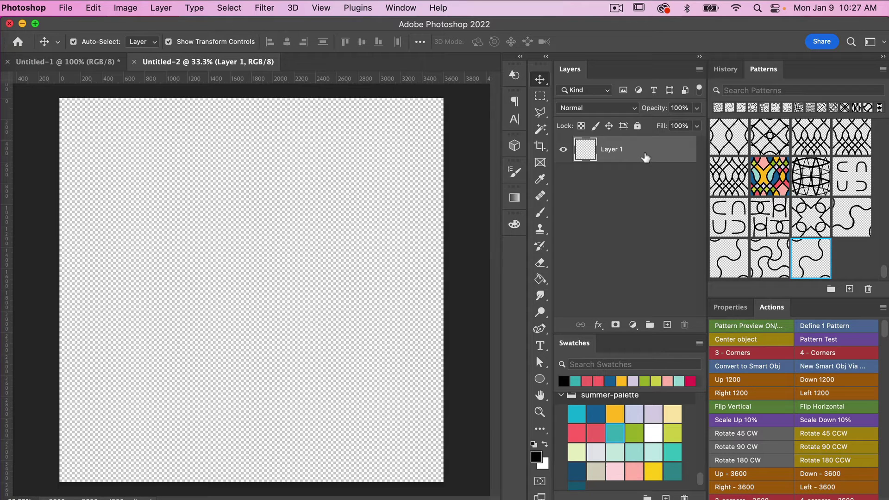
click(833, 342)
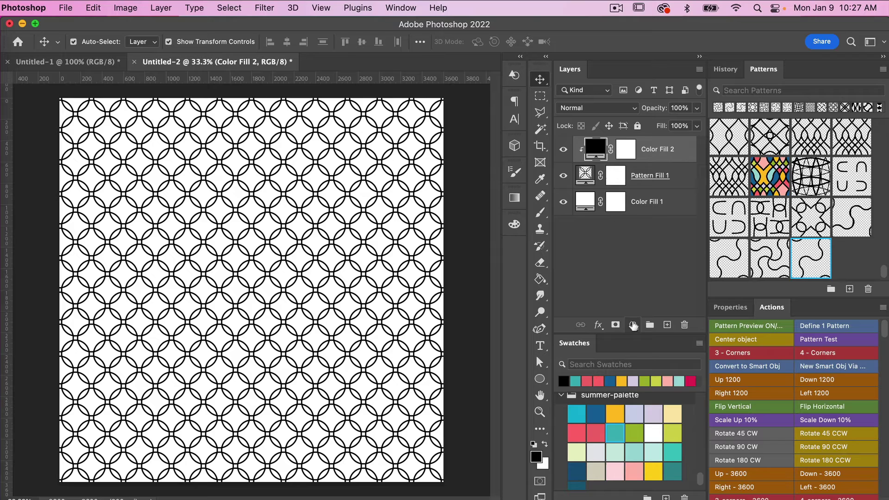
Apply the new wavy squiggle pattern to the Pattern Fill 1 layer.
click(633, 325)
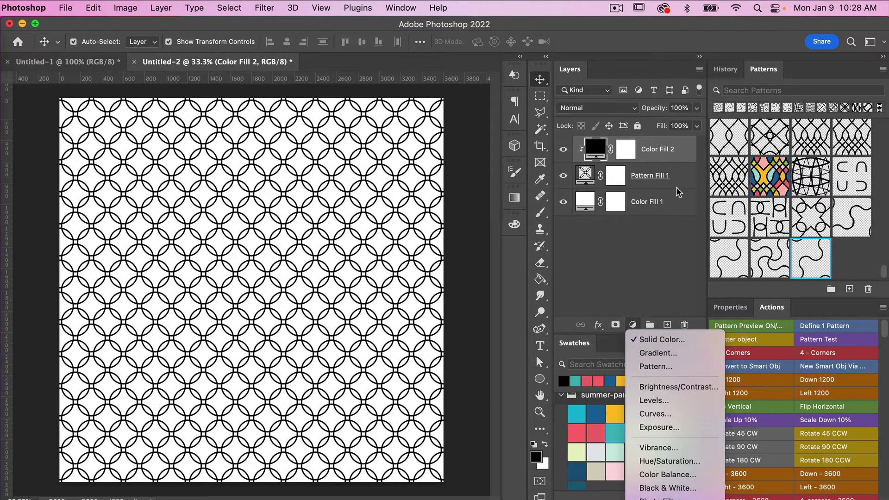
click(673, 226)
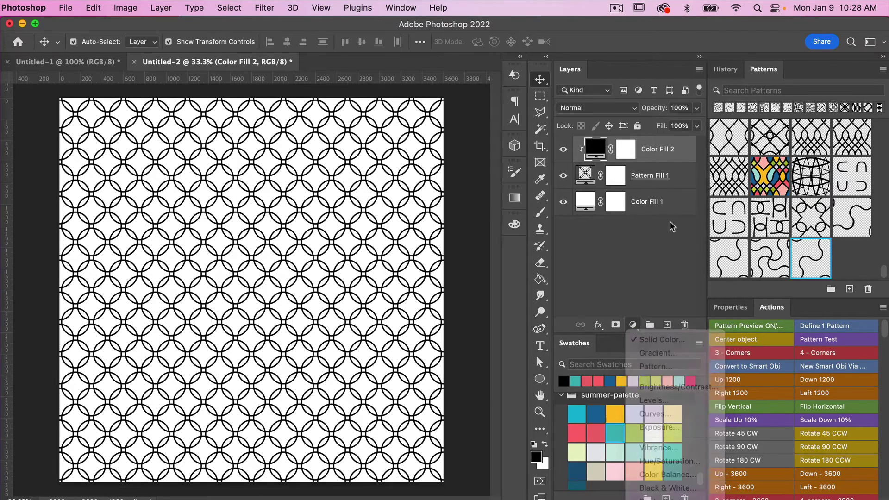
click(672, 177)
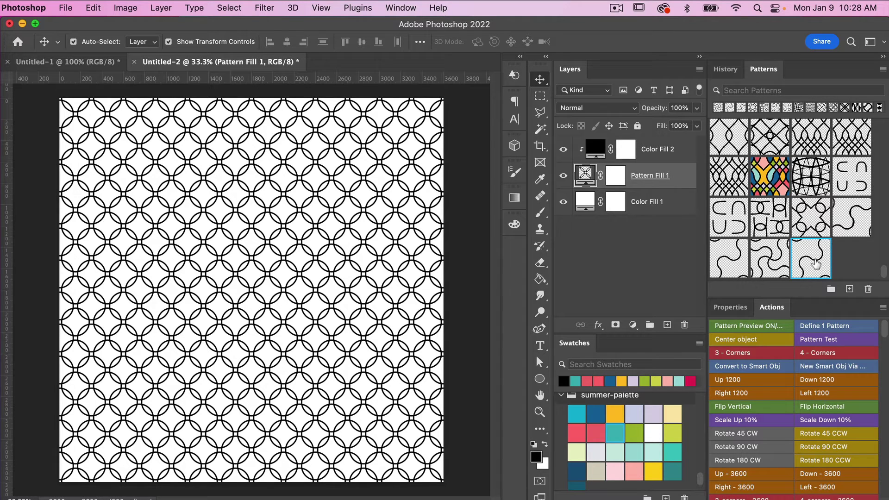
click(812, 259)
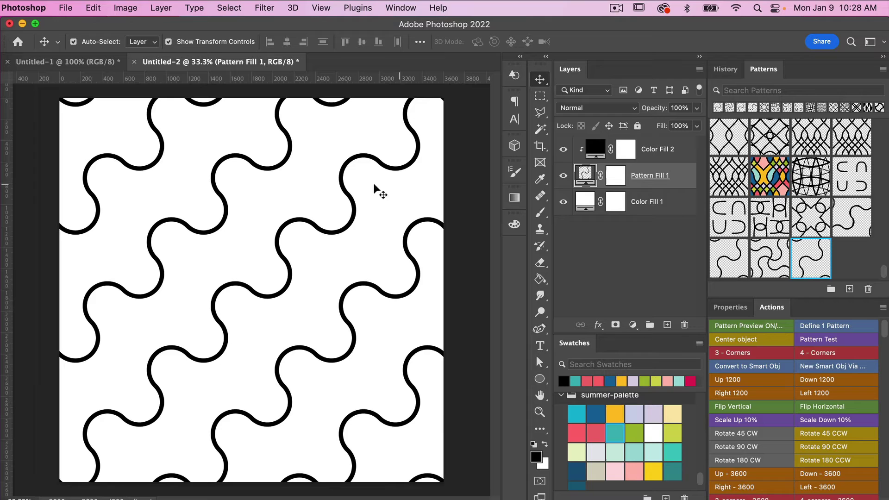
In Untitled-1, group the three shape layers and hide the group.
click(97, 65)
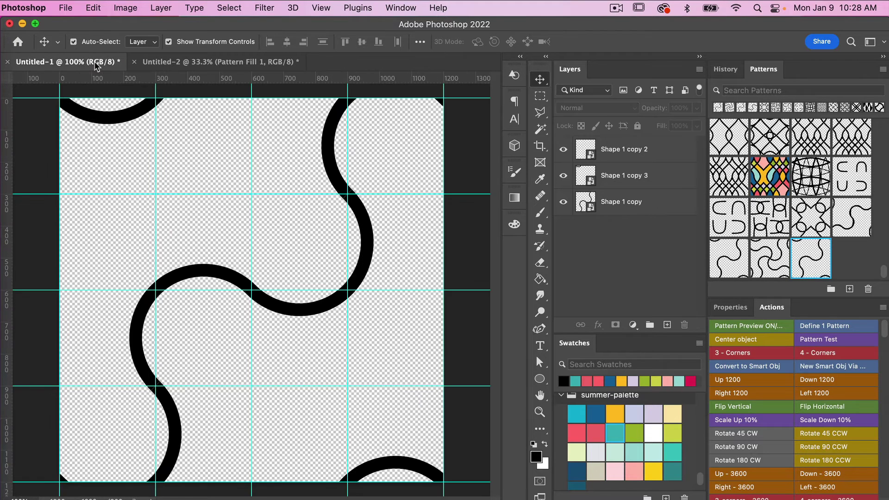
click(665, 152)
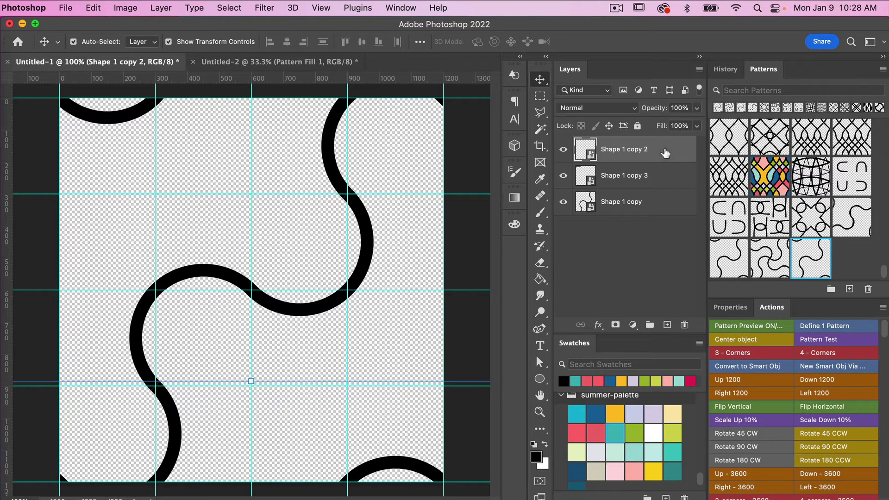
shift+click(663, 203)
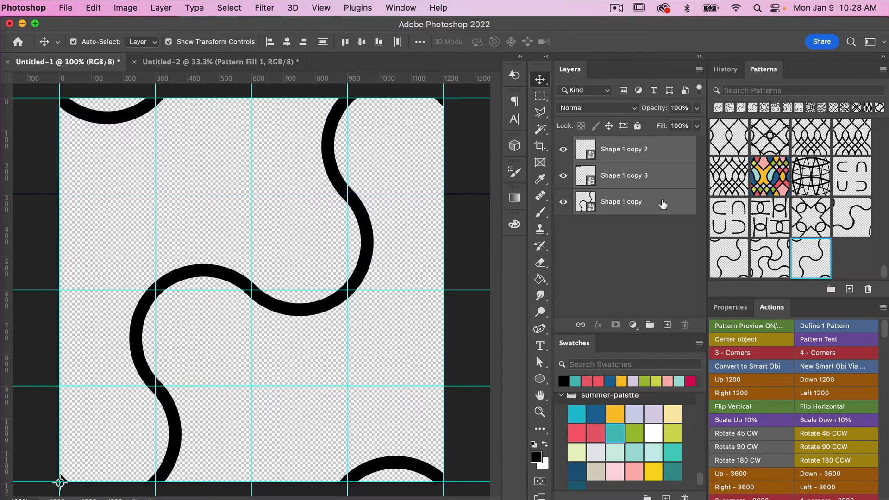
key(super+g)
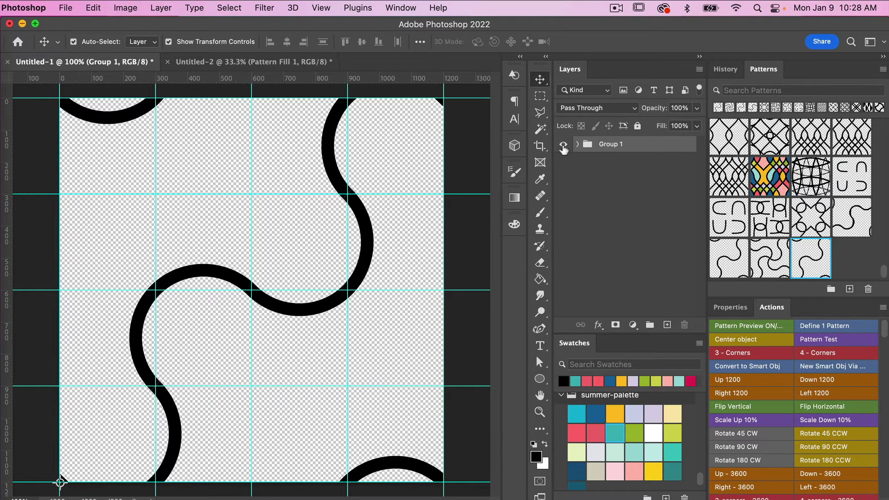
click(563, 146)
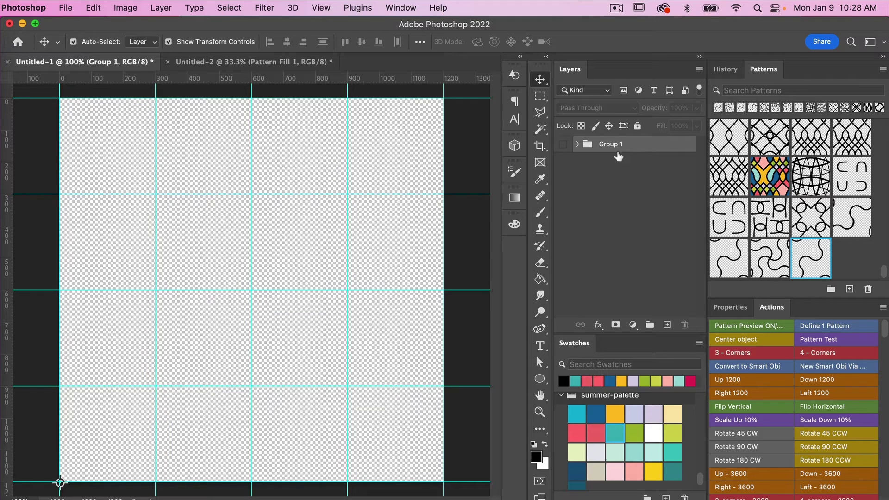
Add a layer filled with the squiggle pattern and rasterize it.
click(667, 326)
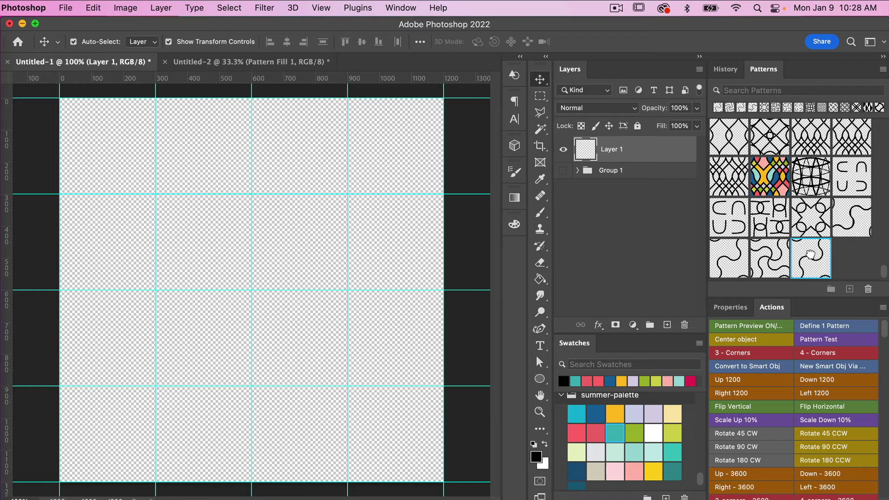
drag(810, 257, 673, 155)
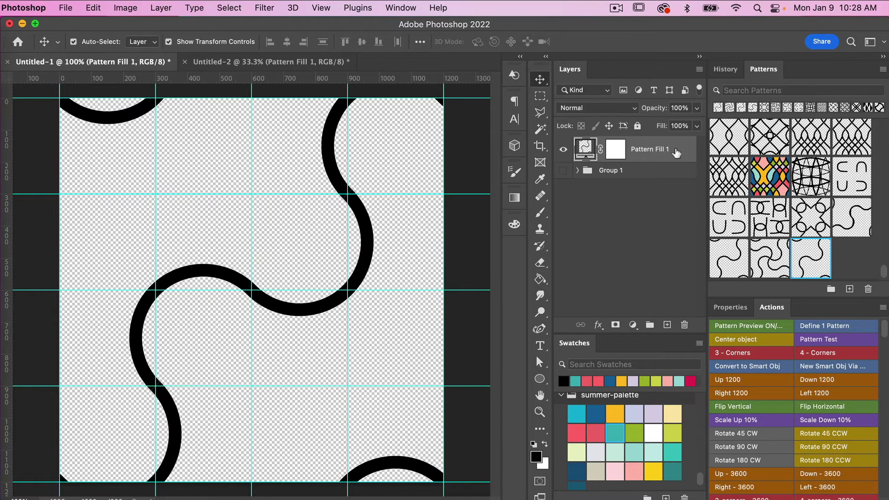
right_click(676, 151)
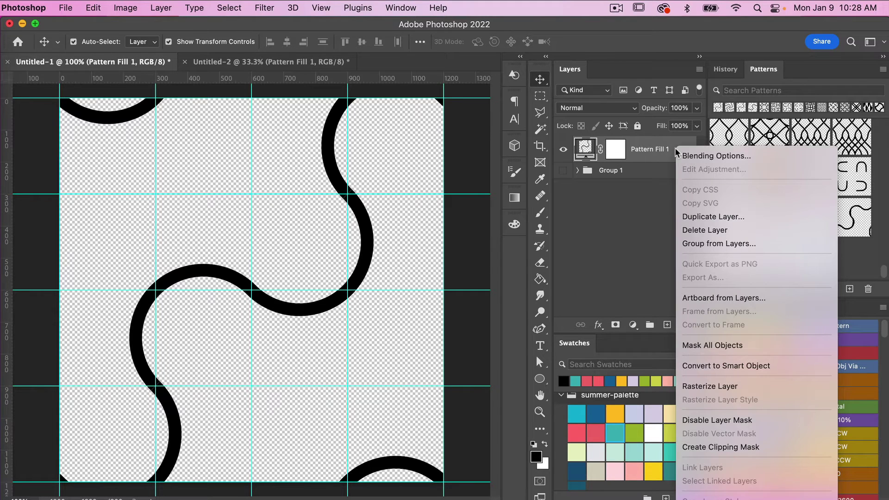
click(715, 385)
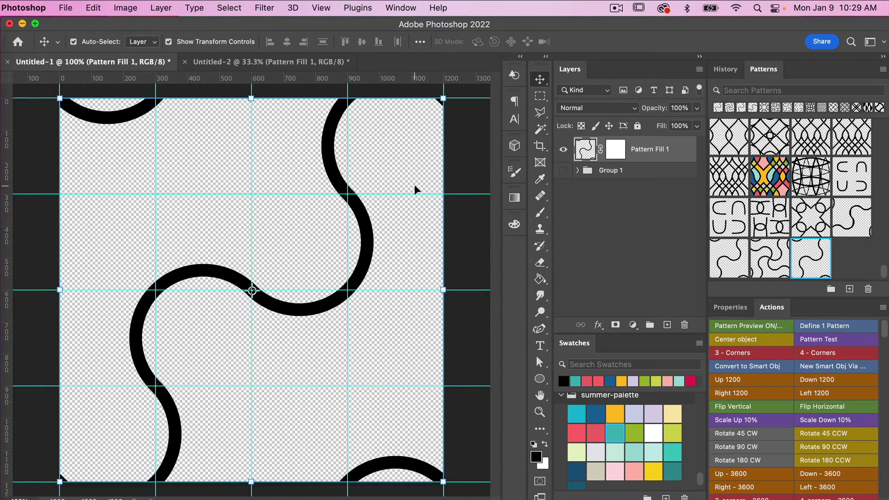
Rotate the rasterized pattern layer 90° and show the curve group again.
key(super+t)
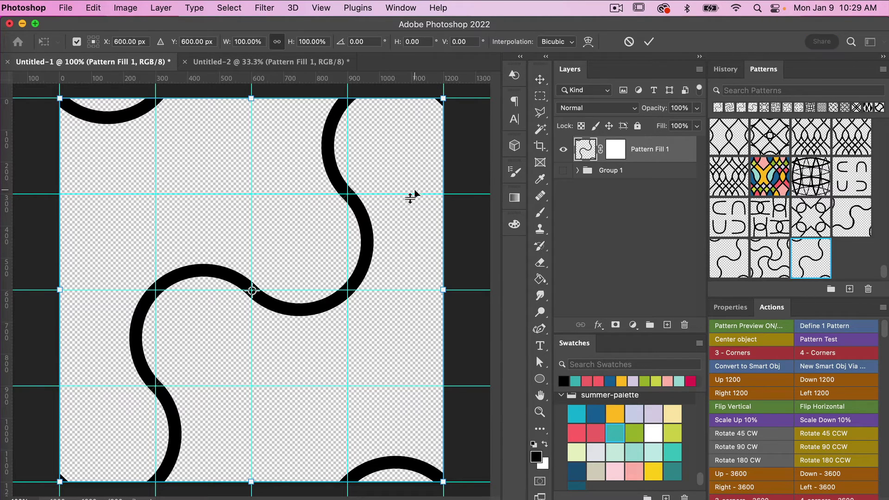
click(369, 41)
text(90)
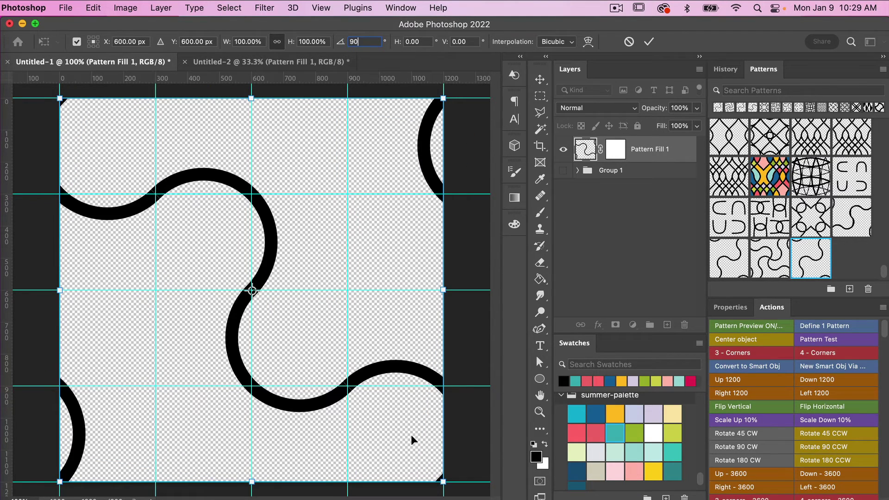
click(650, 43)
click(563, 171)
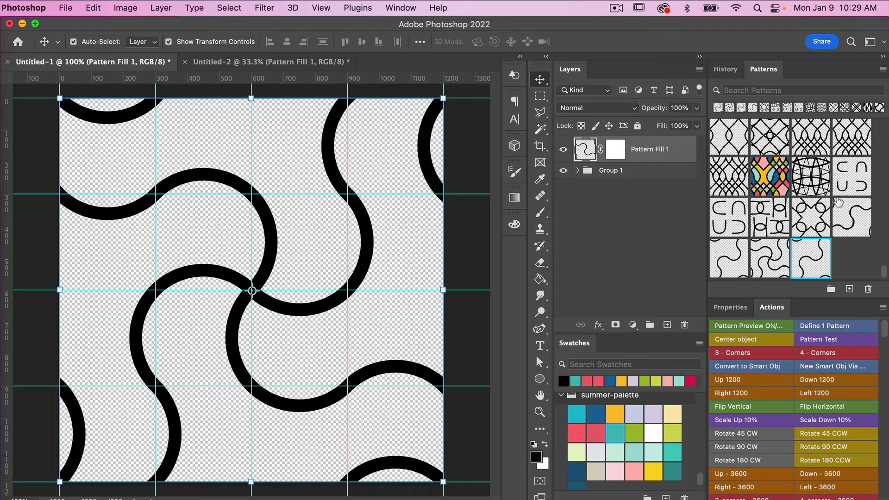
Save the pinwheel tile as a new pattern and apply it to Untitled-2's Pattern Fill 1.
click(849, 291)
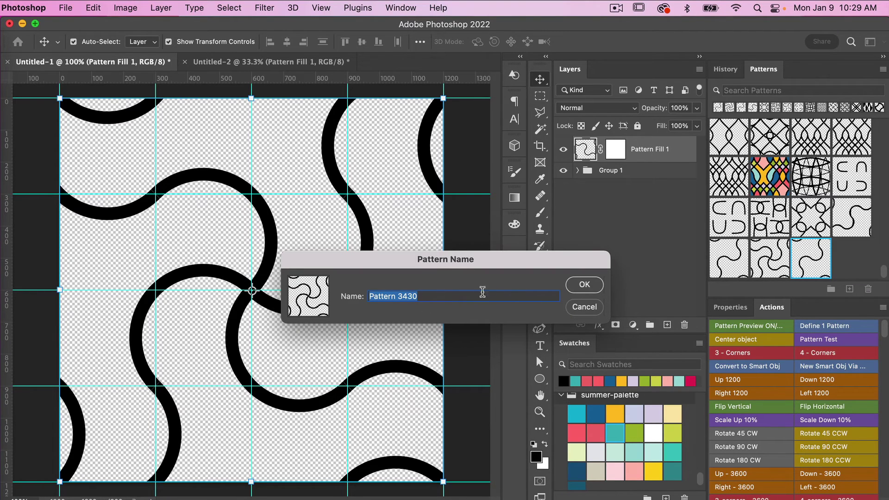
click(585, 284)
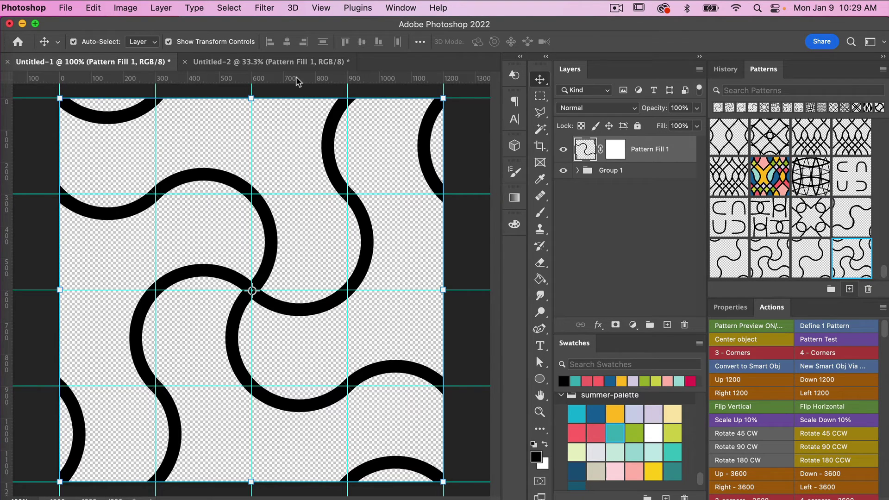
click(297, 64)
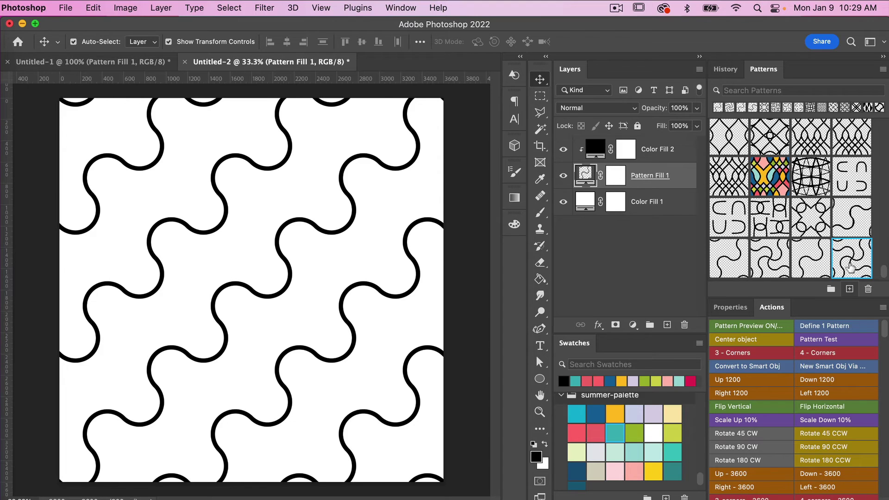
click(850, 267)
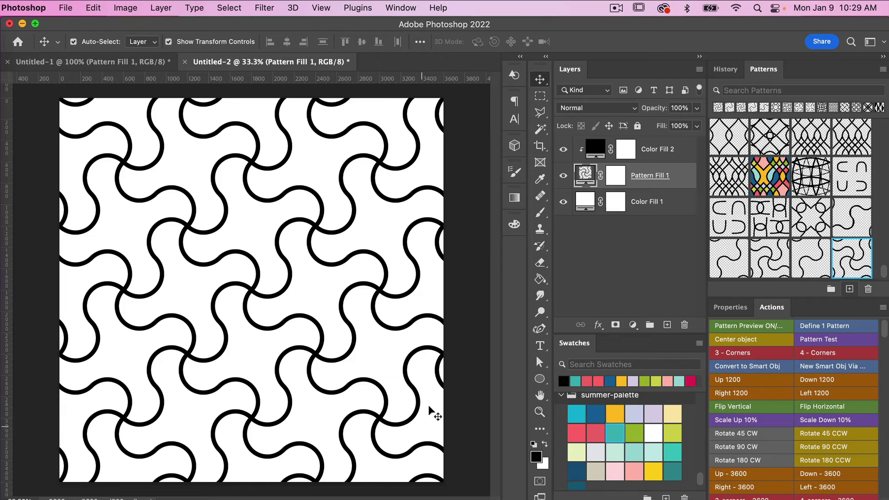
Set the Pattern Fill 1 scale to 50%.
double_click(585, 173)
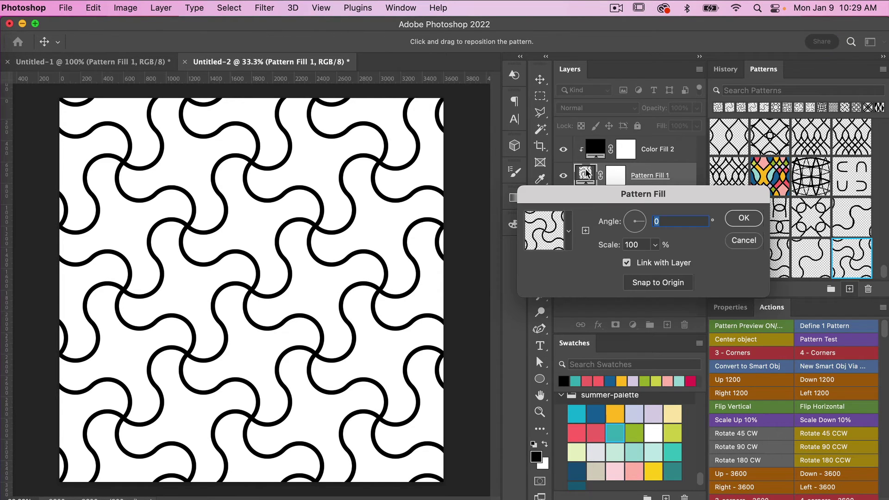
double_click(643, 247)
text(75)
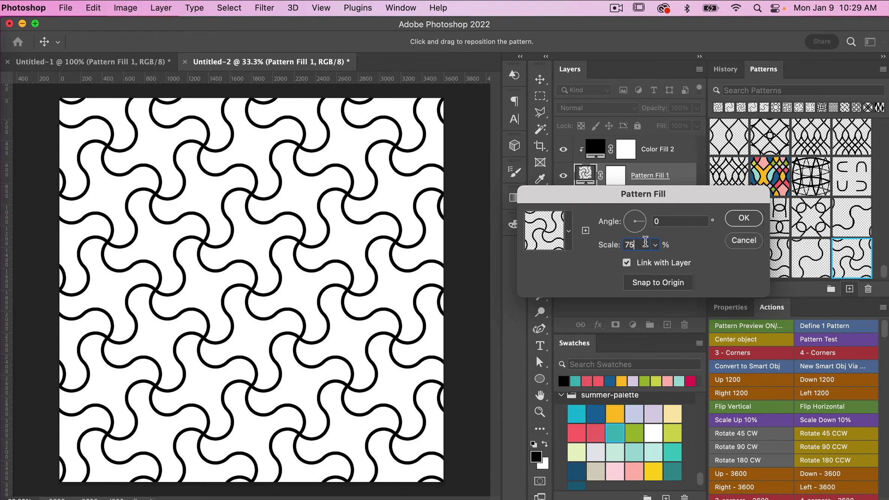
double_click(641, 242)
text(50)
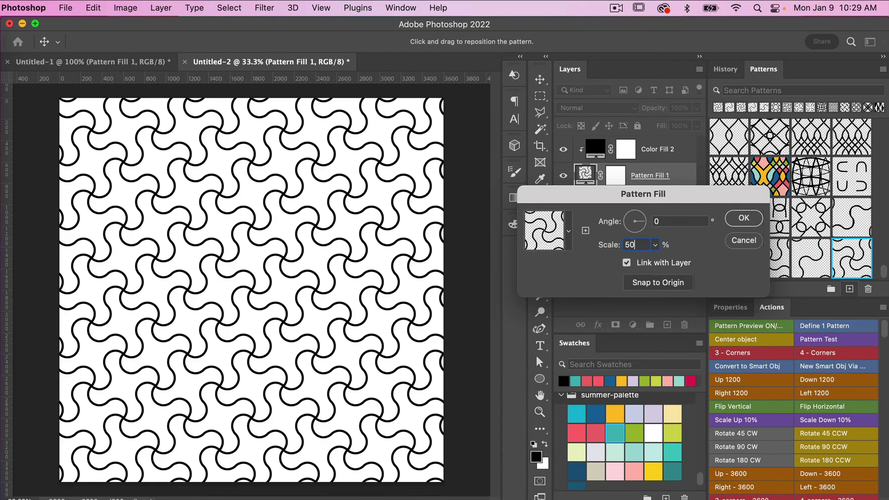
click(744, 223)
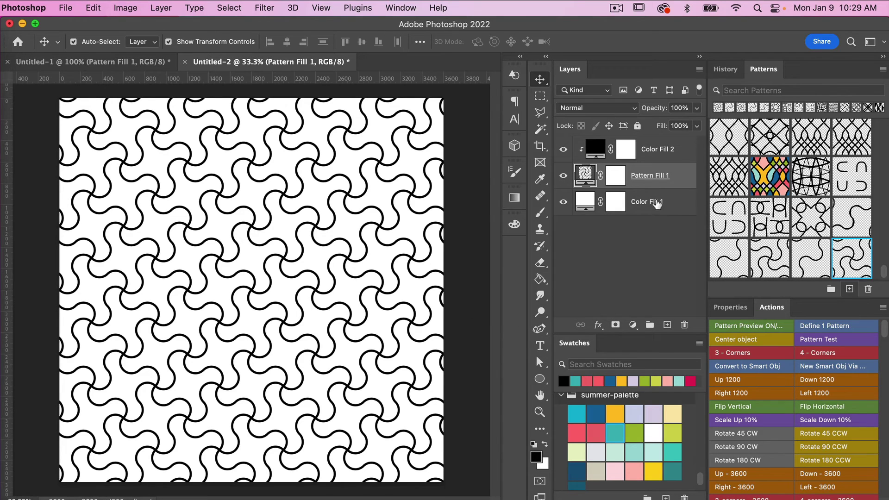
Make the Color Fill 1 background teal.
click(658, 152)
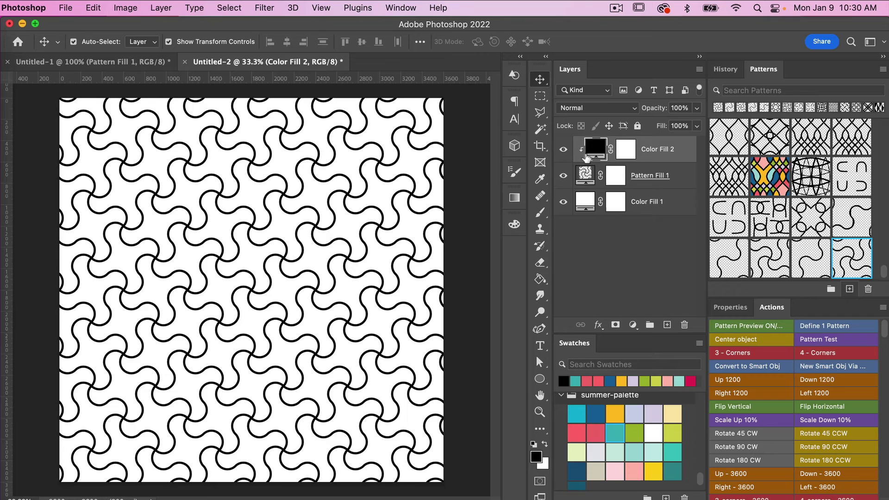
click(649, 203)
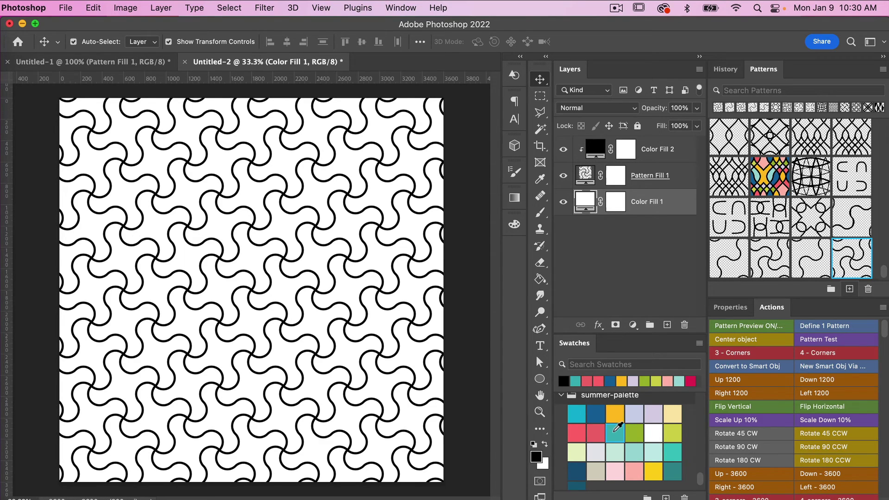
click(672, 471)
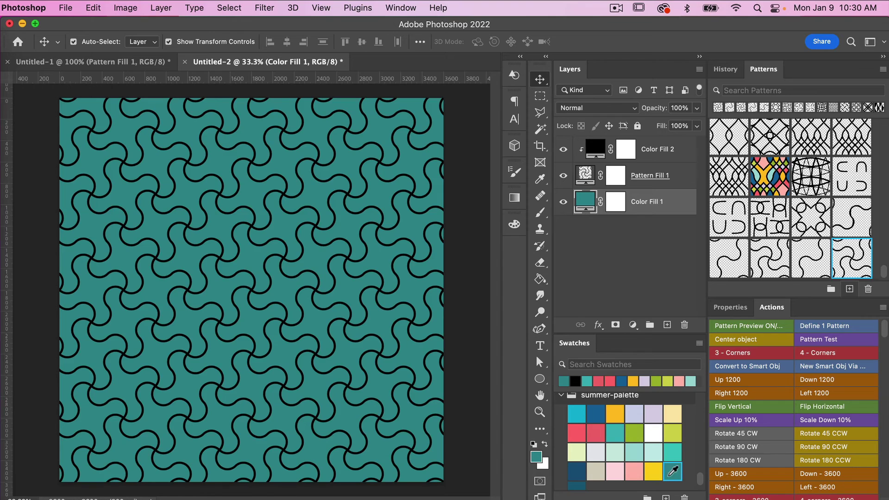
Make the Color Fill 2 pattern lines light aqua.
click(666, 154)
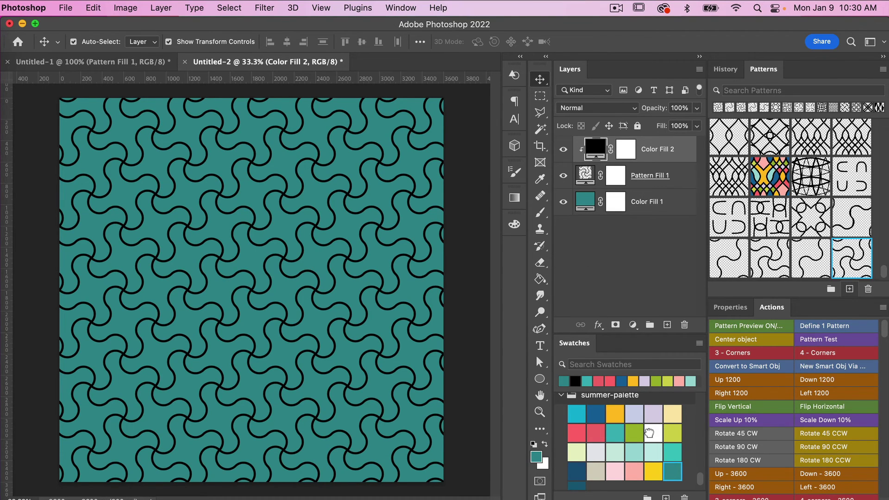
click(650, 433)
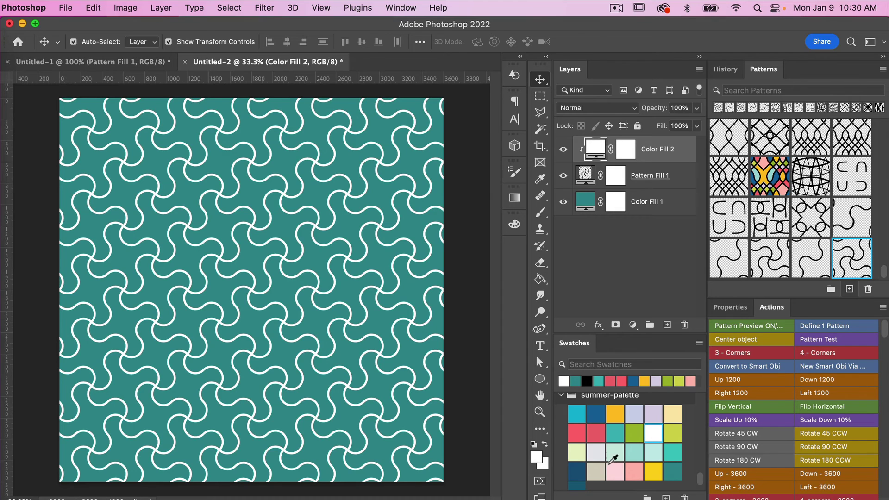
click(653, 452)
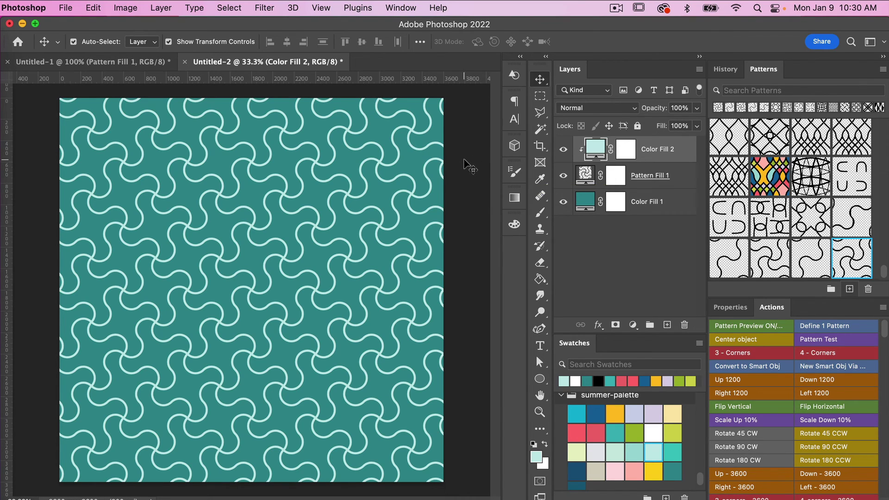
Open Export As for Untitled-2 as a 3600 × 3600 px JPG.
click(66, 8)
mouse_move(96, 186)
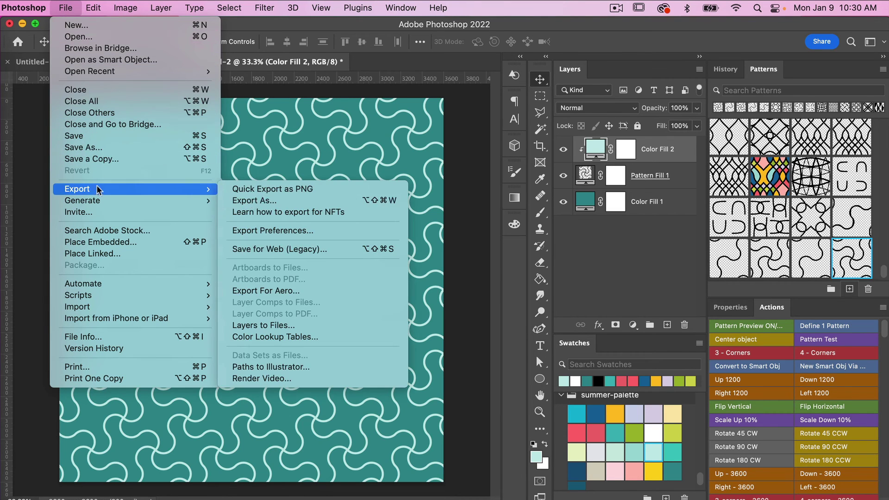
click(255, 199)
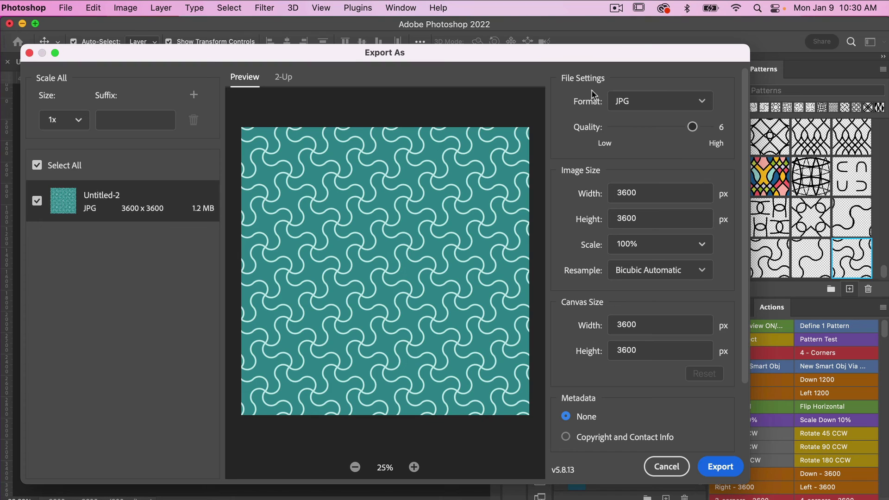